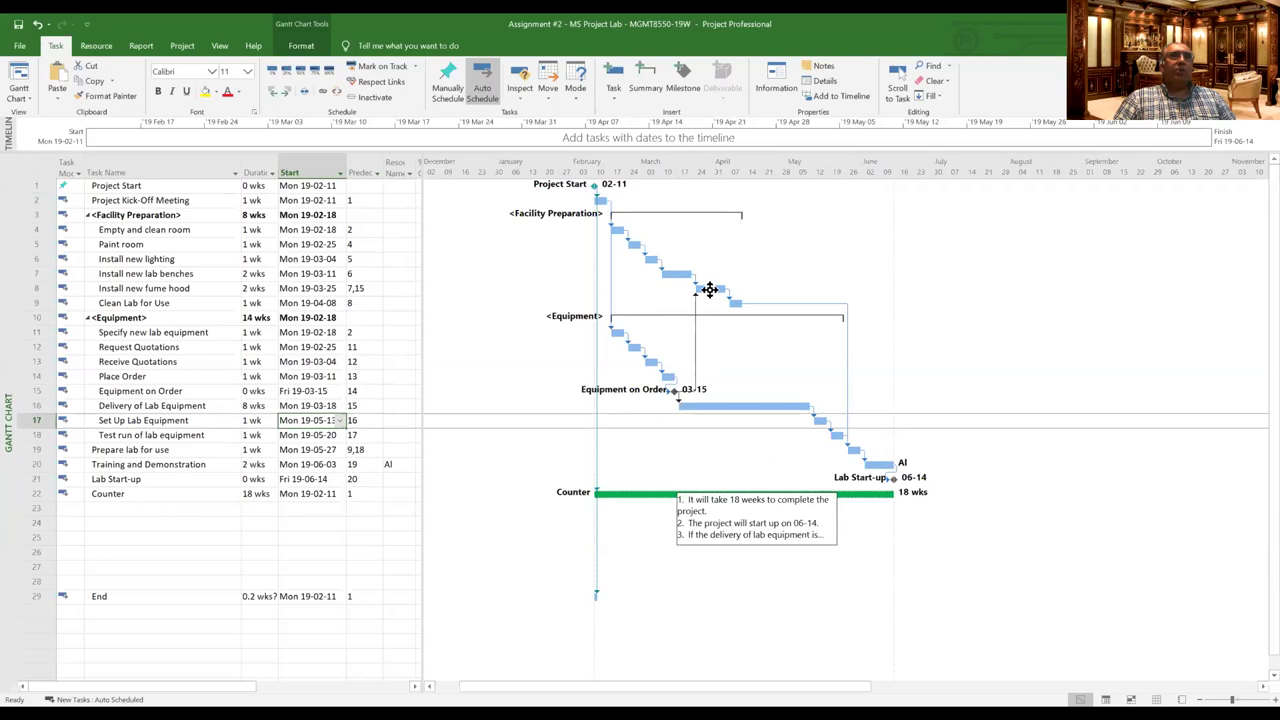
# Widen the Start column in the task table
pyautogui.click(366, 288)
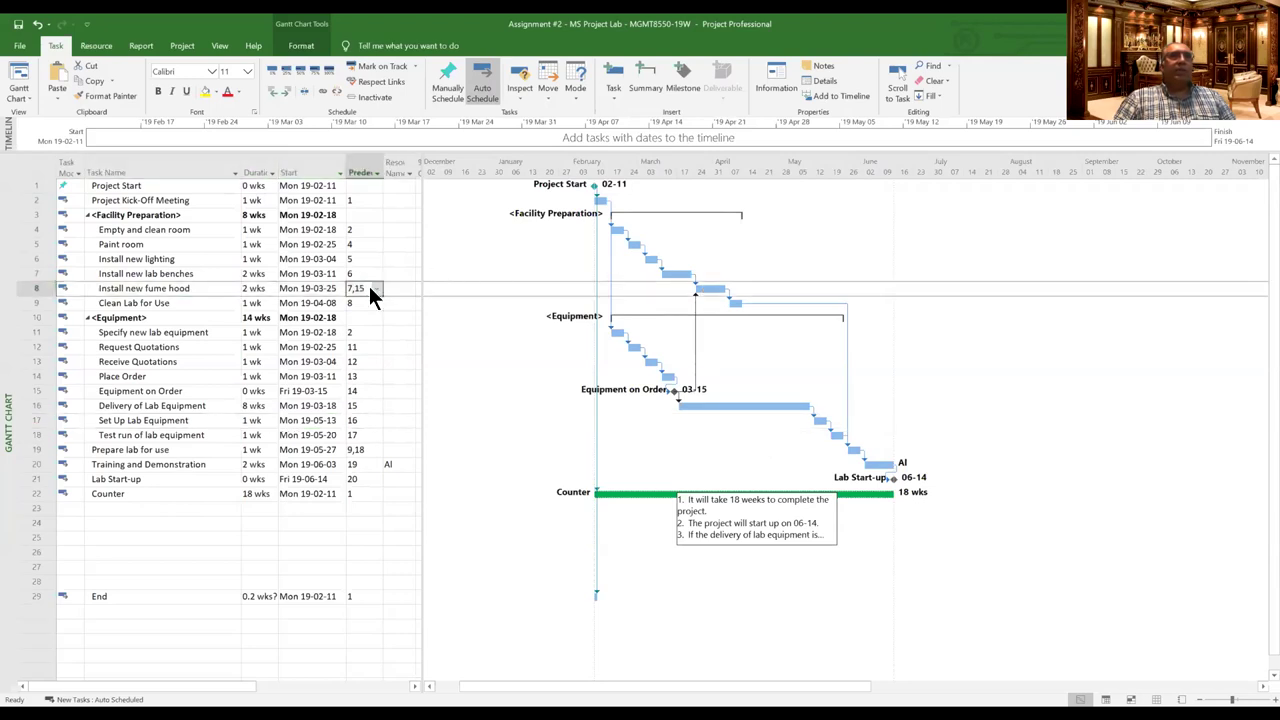
pyautogui.click(373, 288)
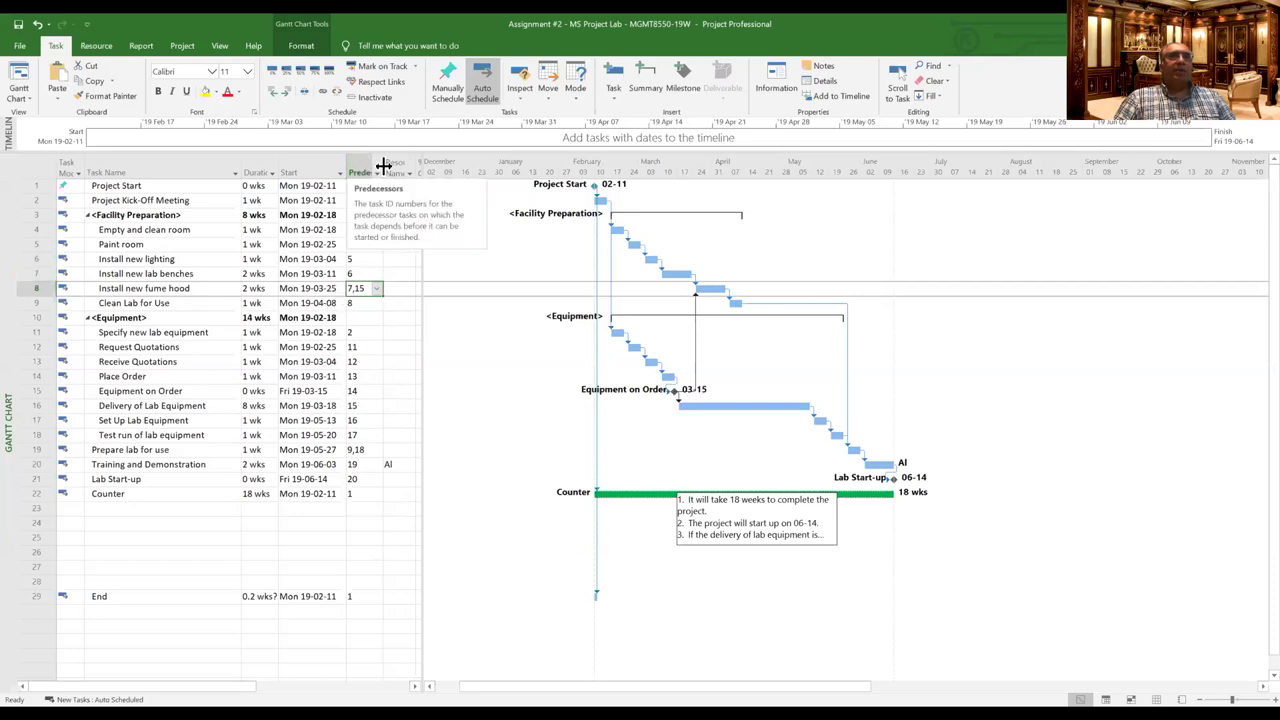
pyautogui.moveTo(381, 163)
pyautogui.mouseDown()
pyautogui.moveTo(403, 162)
pyautogui.moveTo(389, 163)
pyautogui.moveTo(390, 180)
pyautogui.moveTo(348, 164)
pyautogui.moveTo(368, 163)
pyautogui.mouseUp()
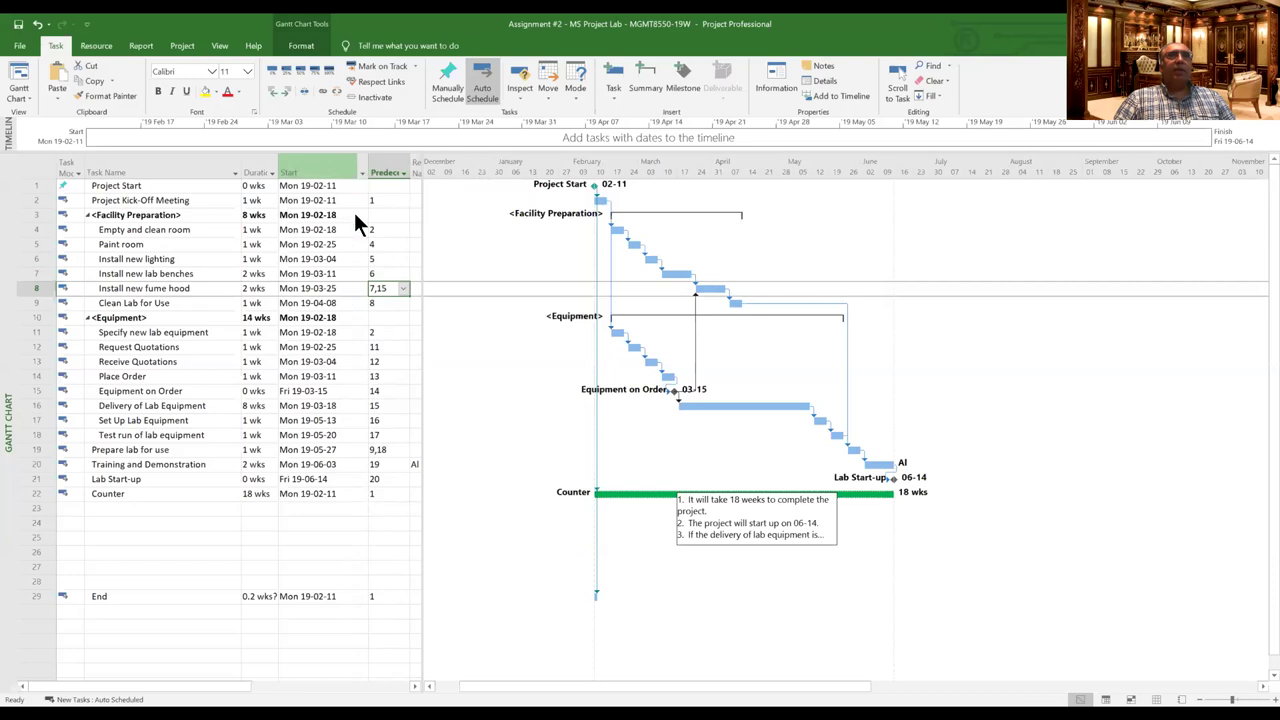
pyautogui.click(361, 172)
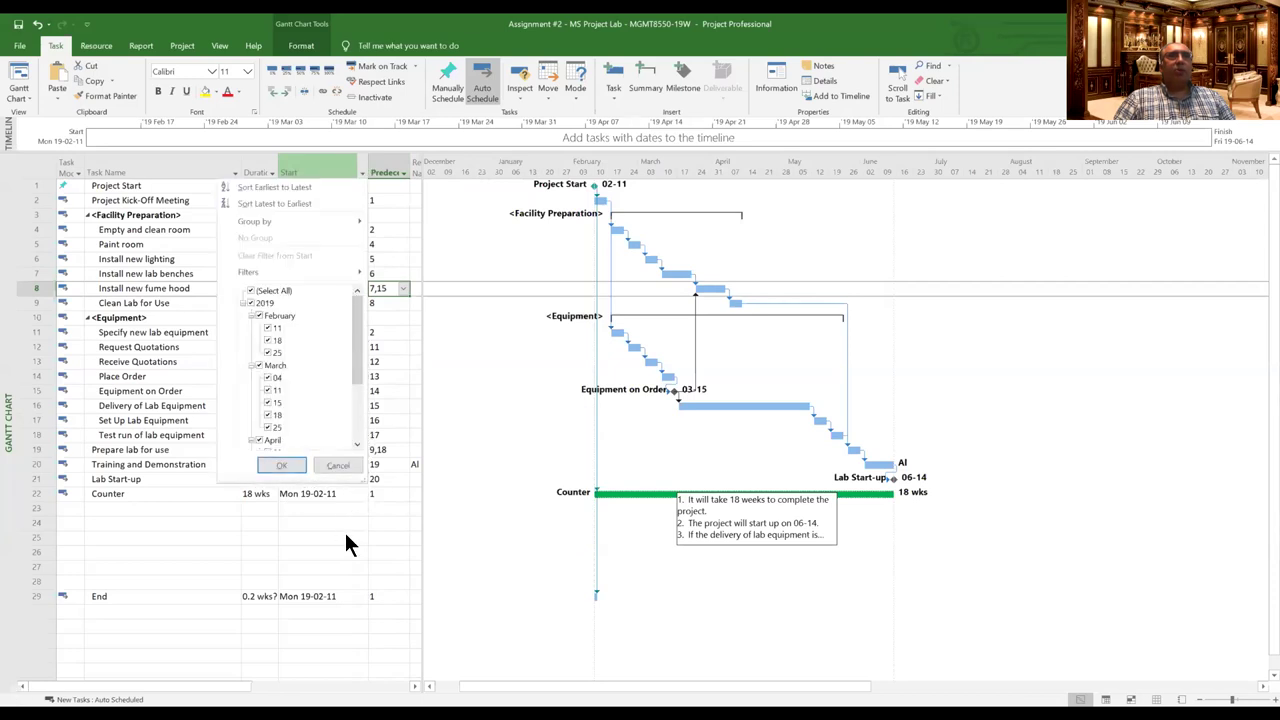
pyautogui.click(402, 300)
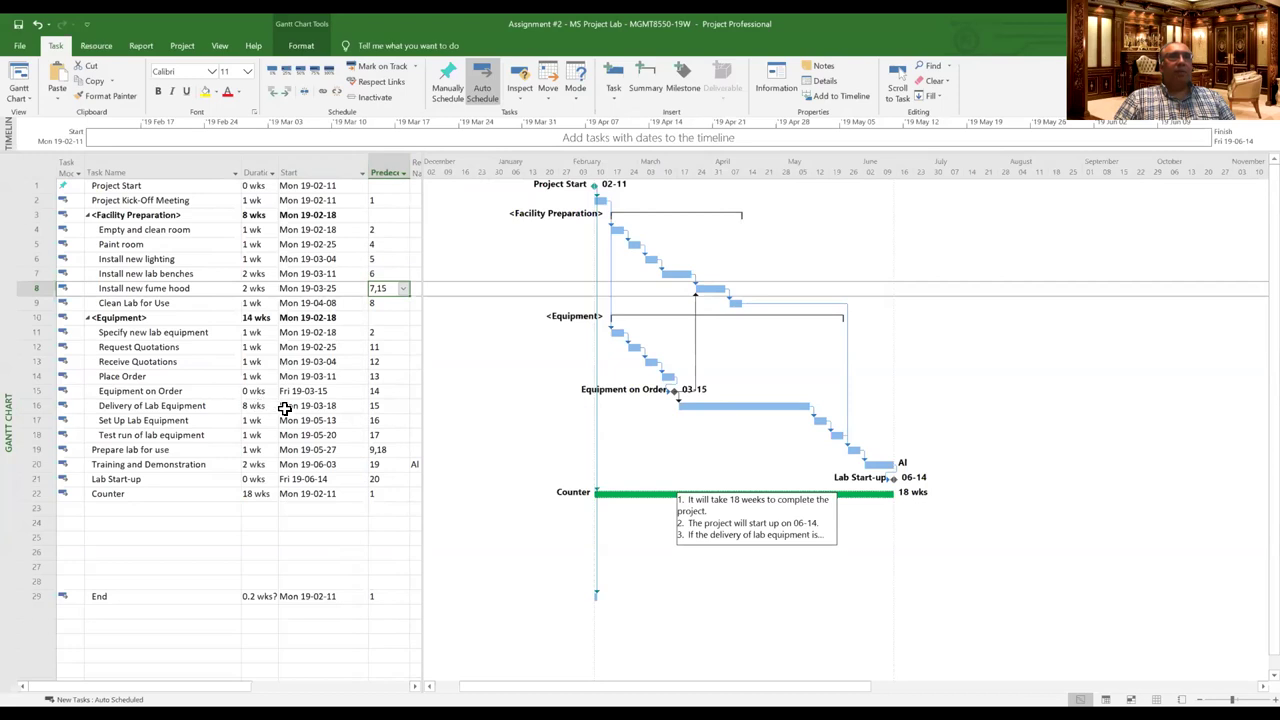
pyautogui.click(386, 288)
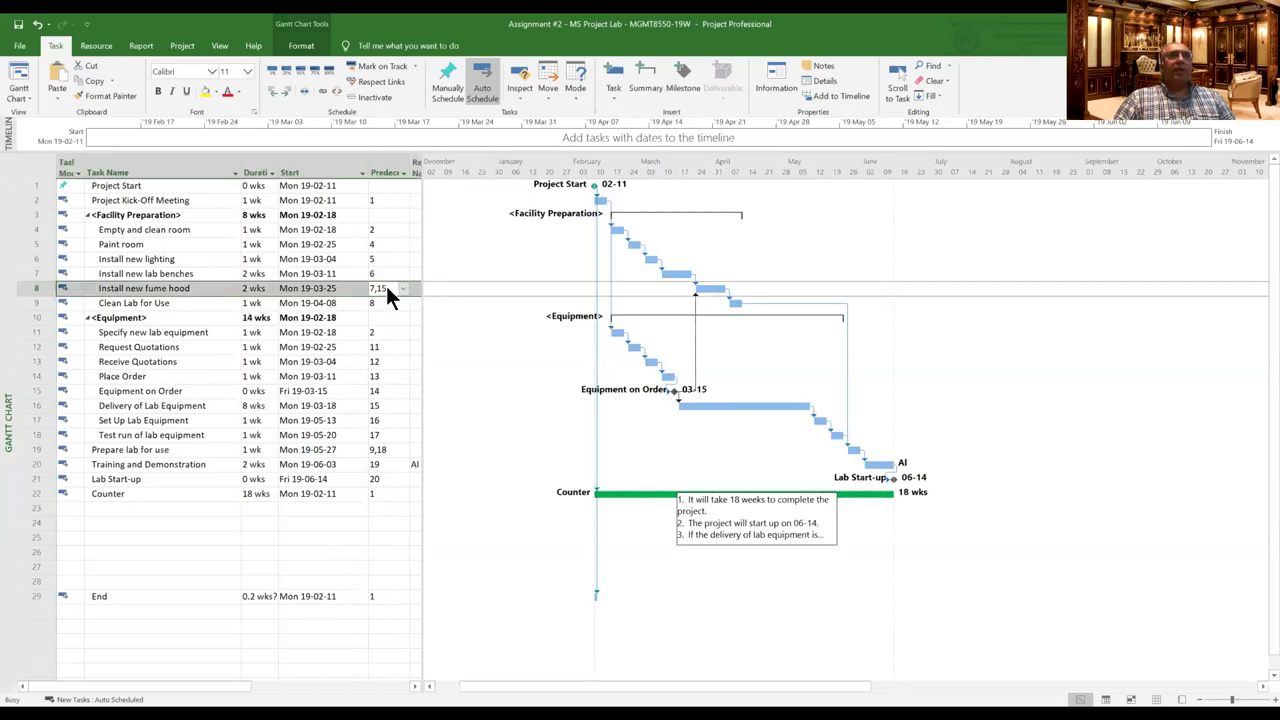
pyautogui.doubleClick(386, 286)
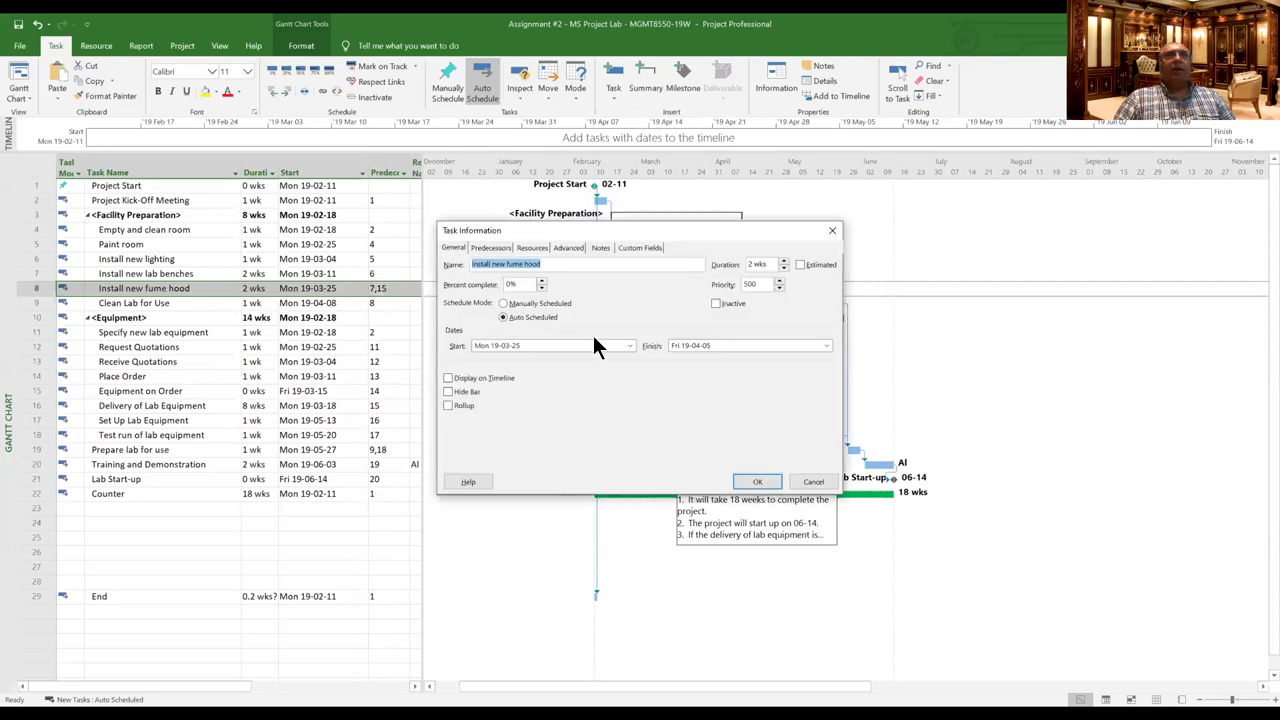
pyautogui.click(811, 483)
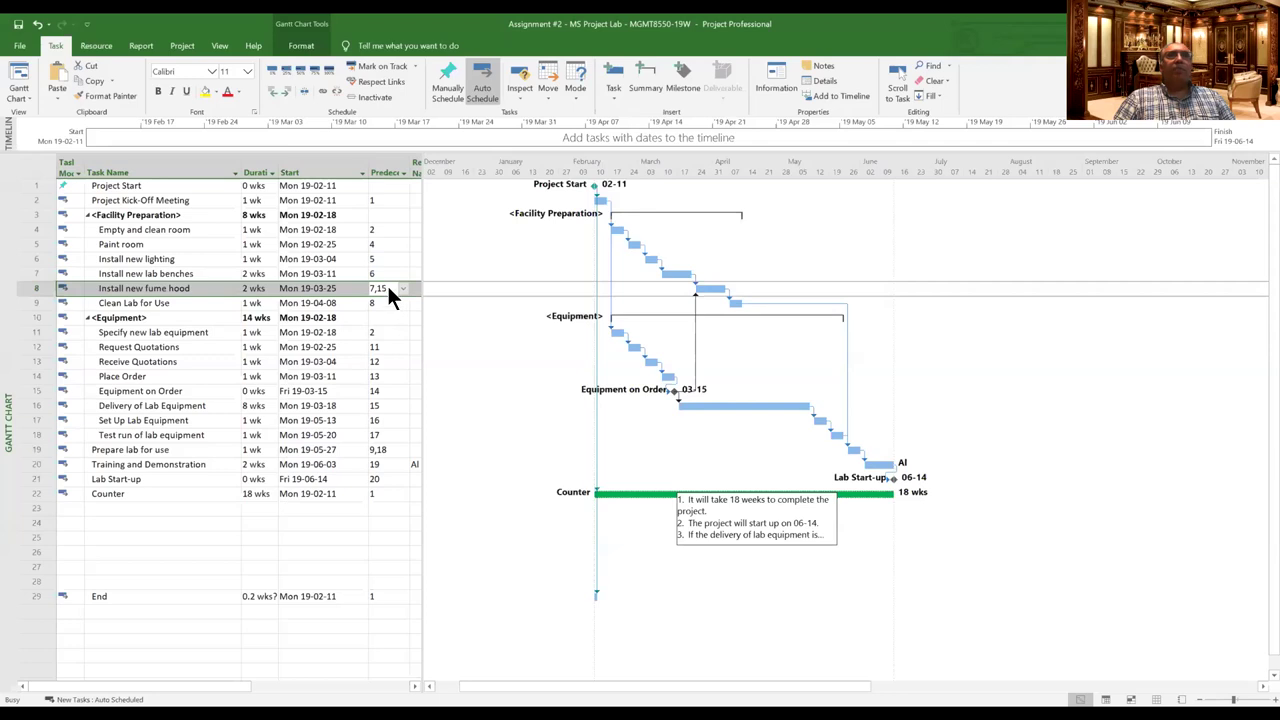
# In the task information of Install new fume hood, replace predecessor 15 with task 16
pyautogui.doubleClick(387, 283)
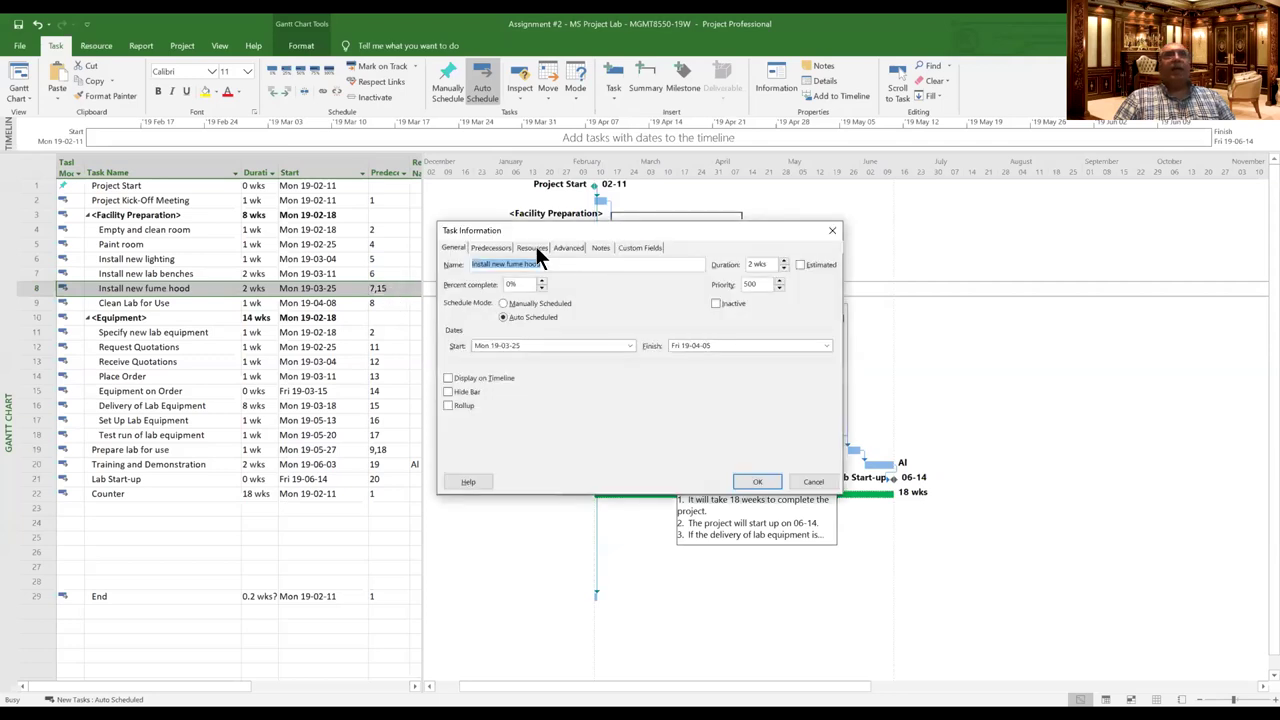
pyautogui.click(499, 247)
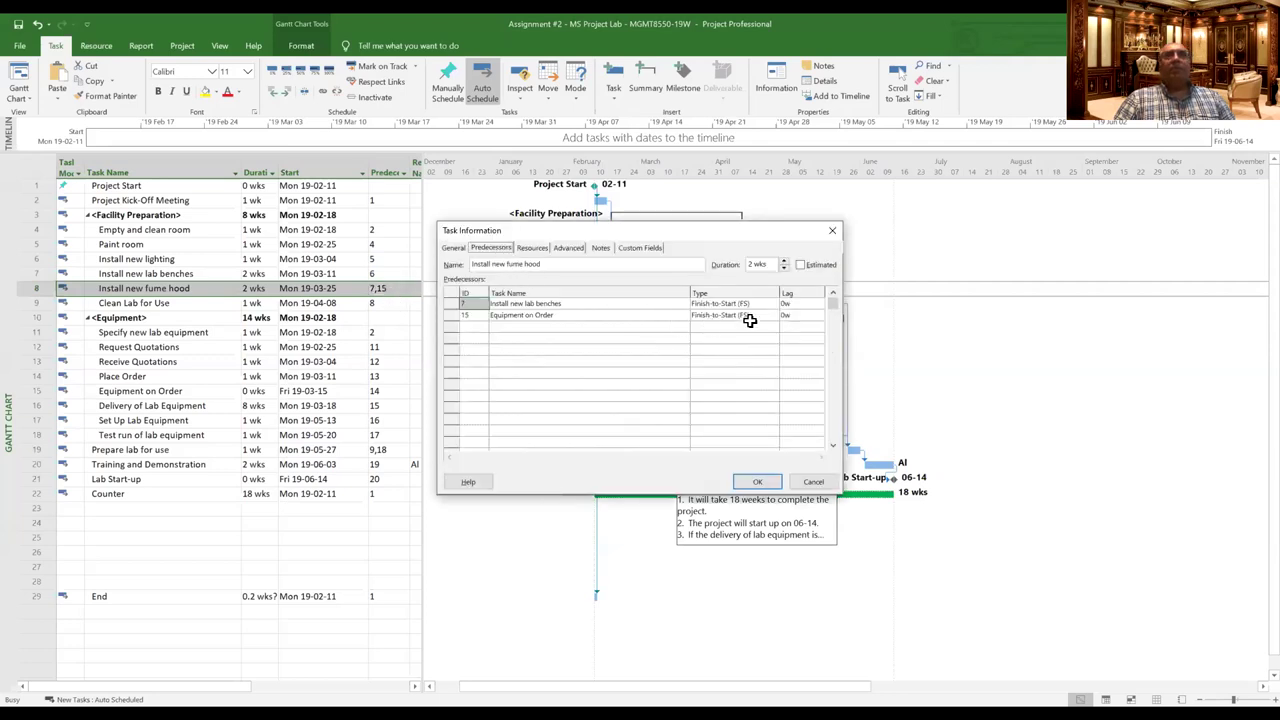
pyautogui.click(471, 315)
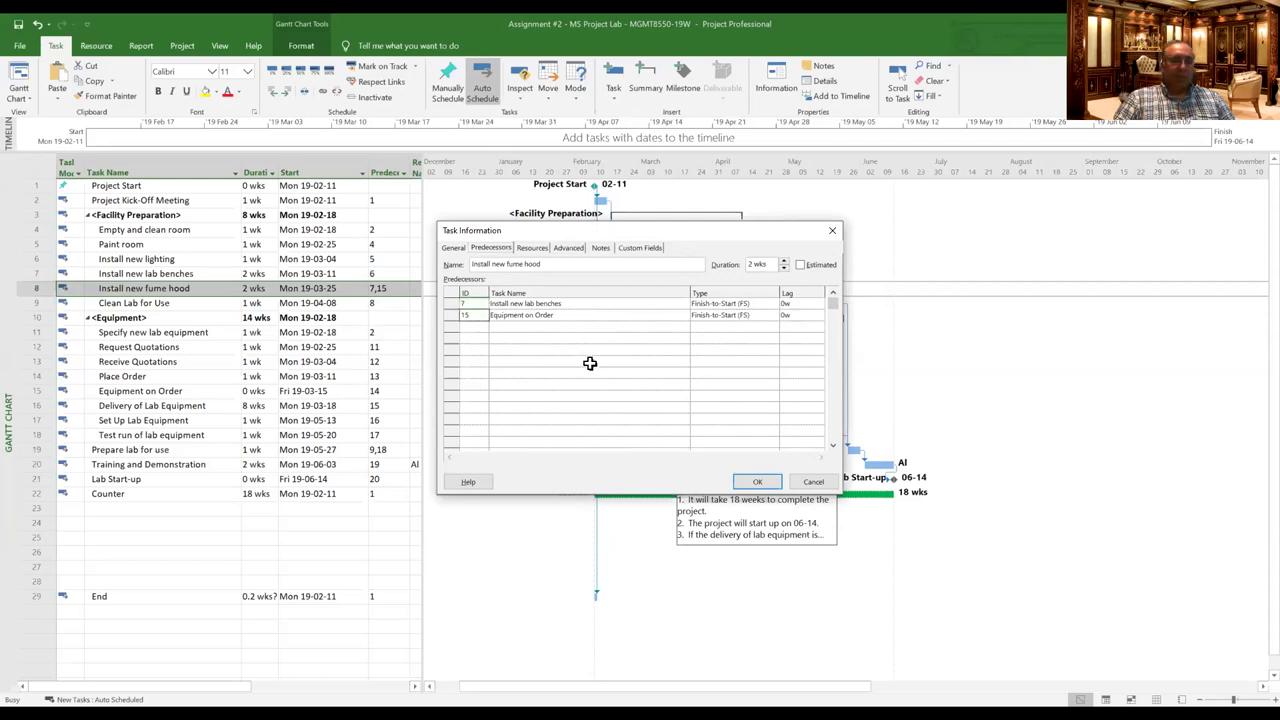
pyautogui.press('BackSpace')
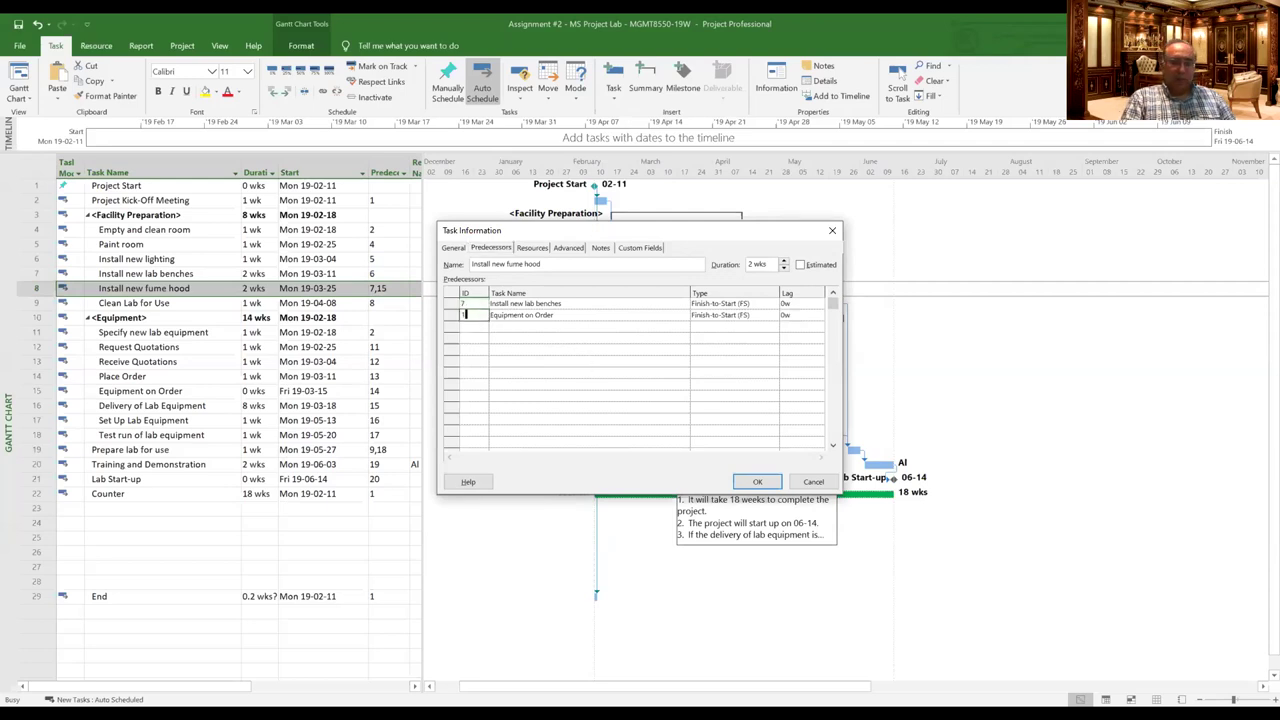
pyautogui.write('6')
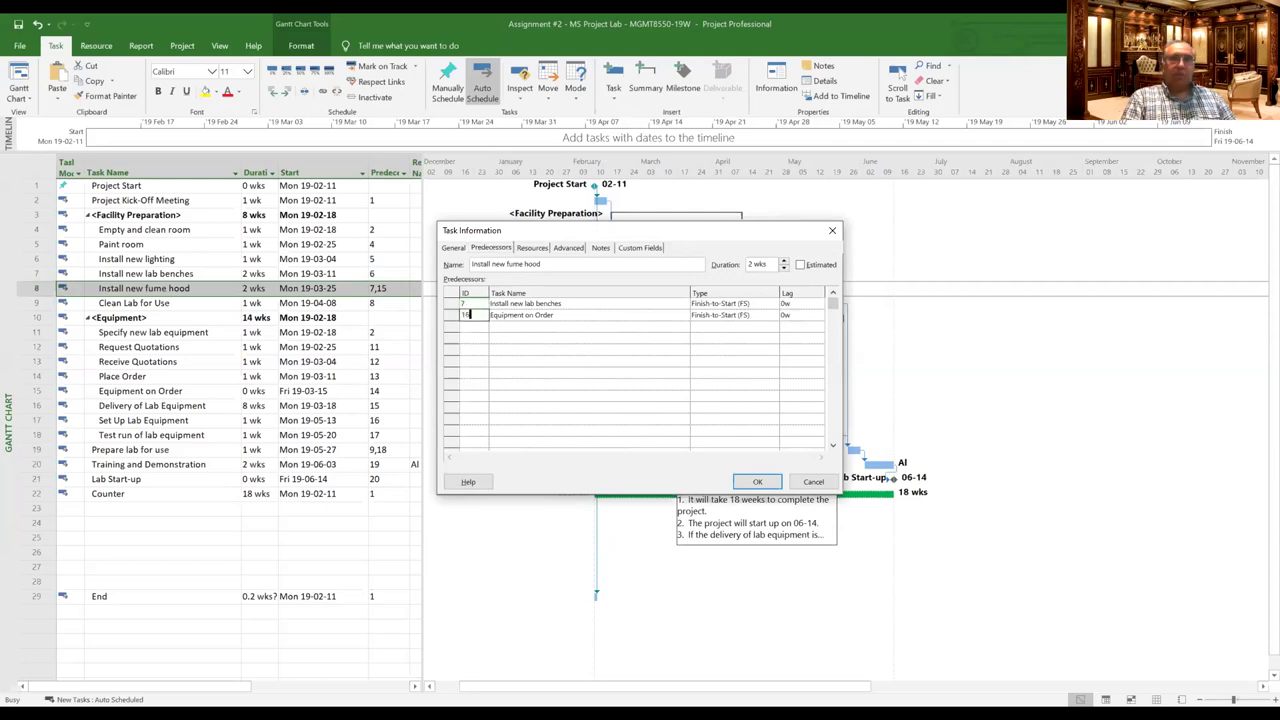
pyautogui.click(757, 481)
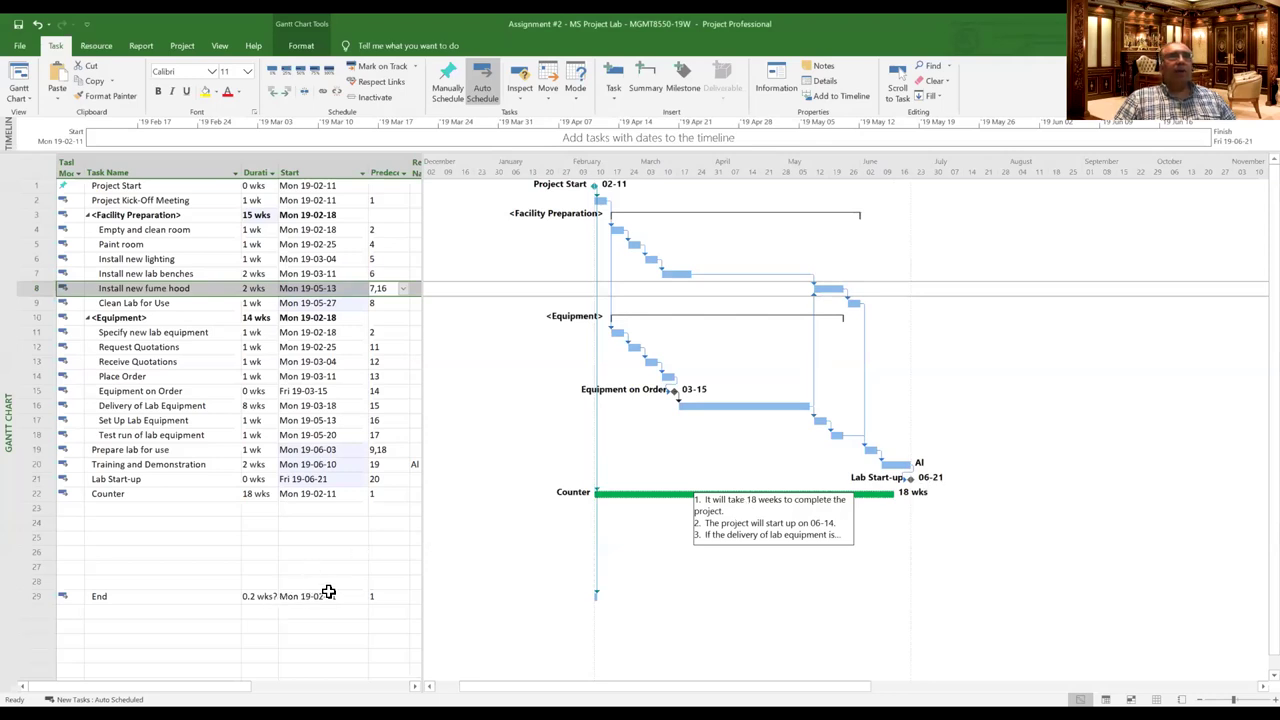
# Delete the blank rows 23 to 28 between the Counter and End tasks
pyautogui.click(36, 508)
pyautogui.moveTo(38, 531); pyautogui.dragTo(40, 590)
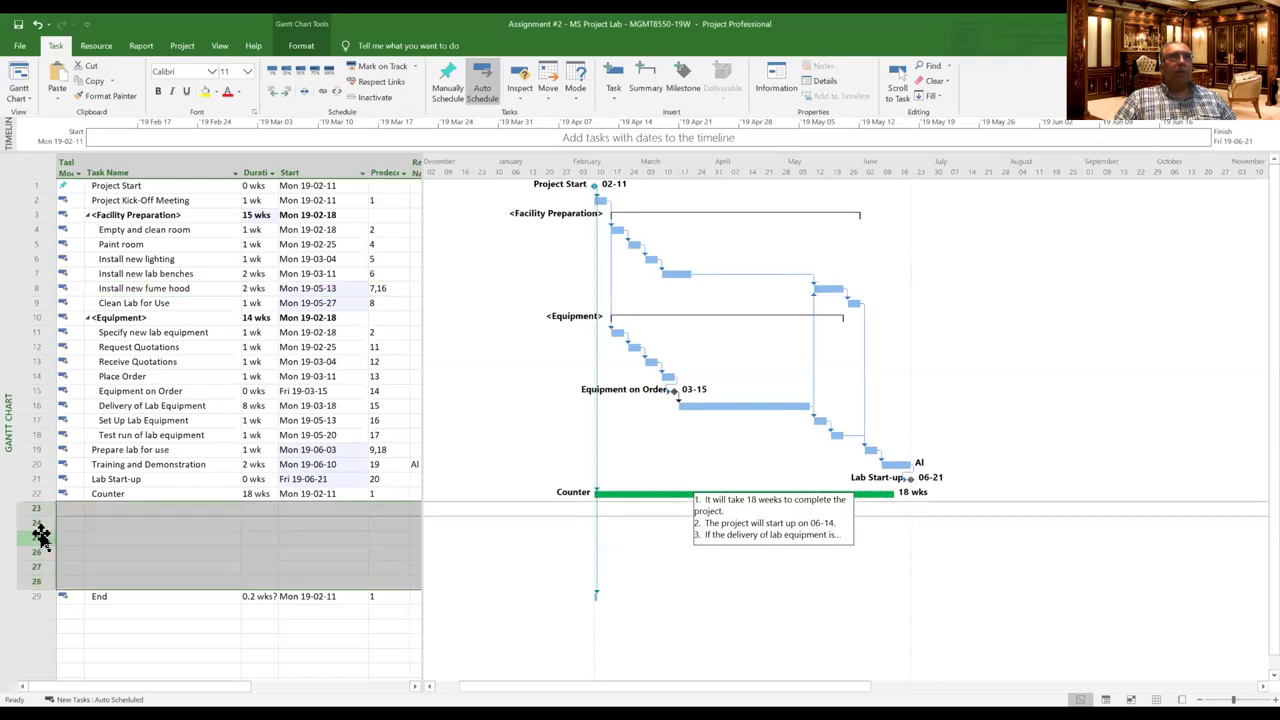
pyautogui.rightClick(40, 537)
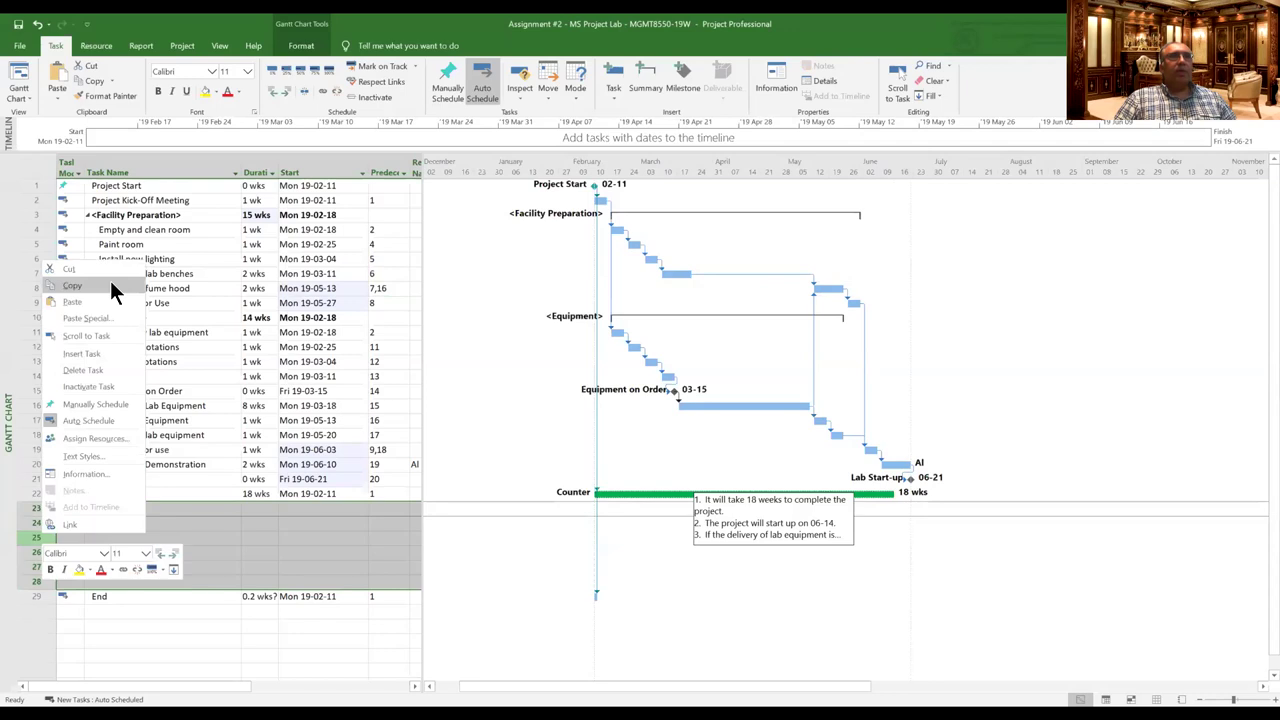
pyautogui.click(104, 370)
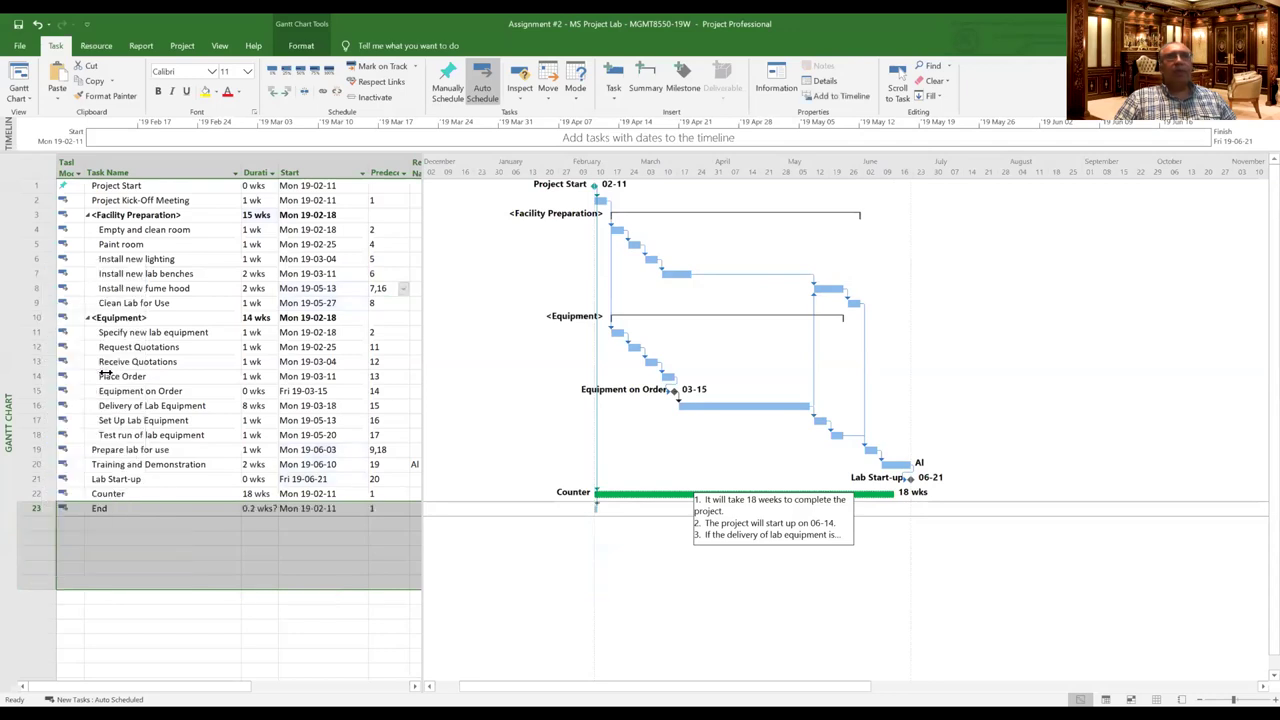
pyautogui.click(258, 522)
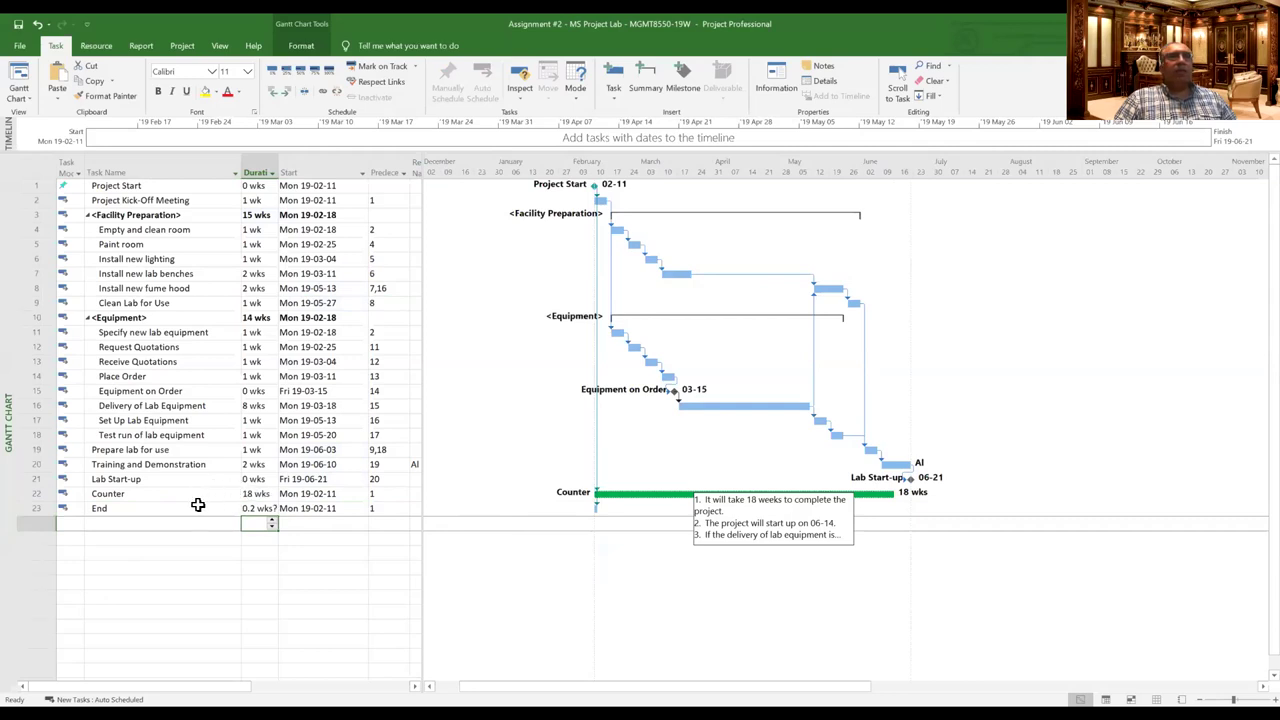
# Replace the End task's predecessor with task 20
pyautogui.click(234, 508)
pyautogui.click(320, 508)
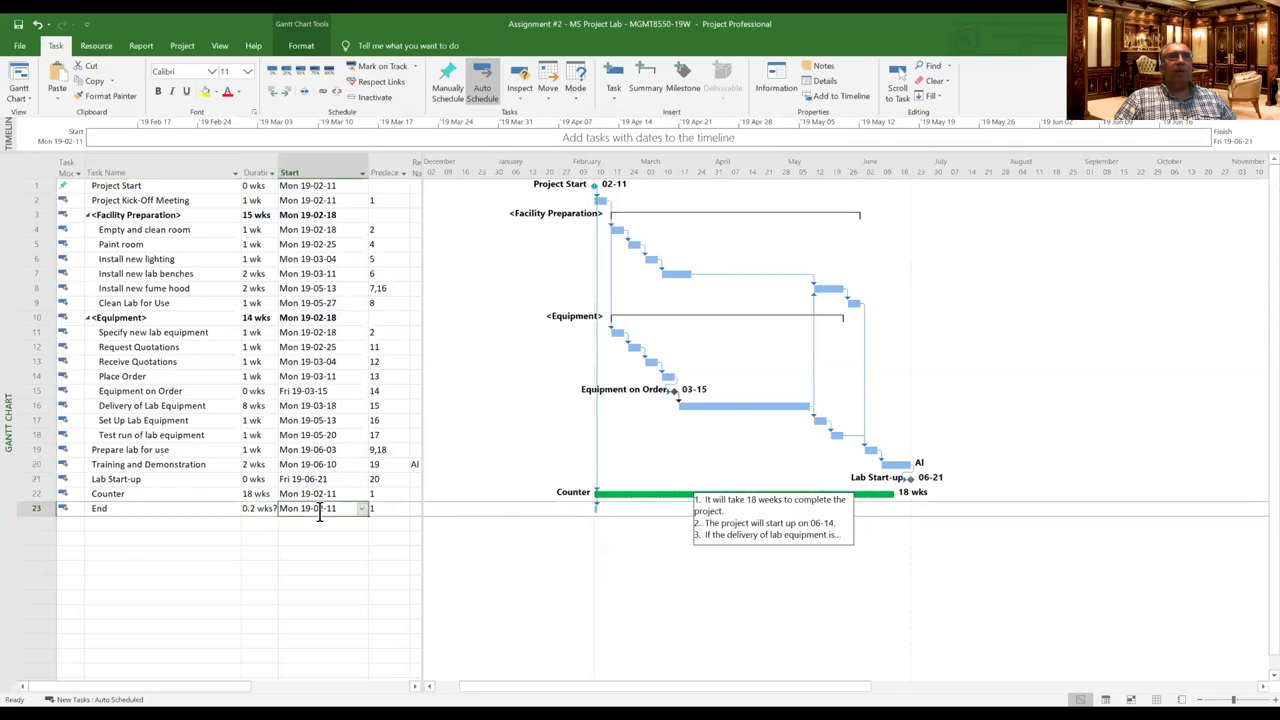
pyautogui.click(385, 508)
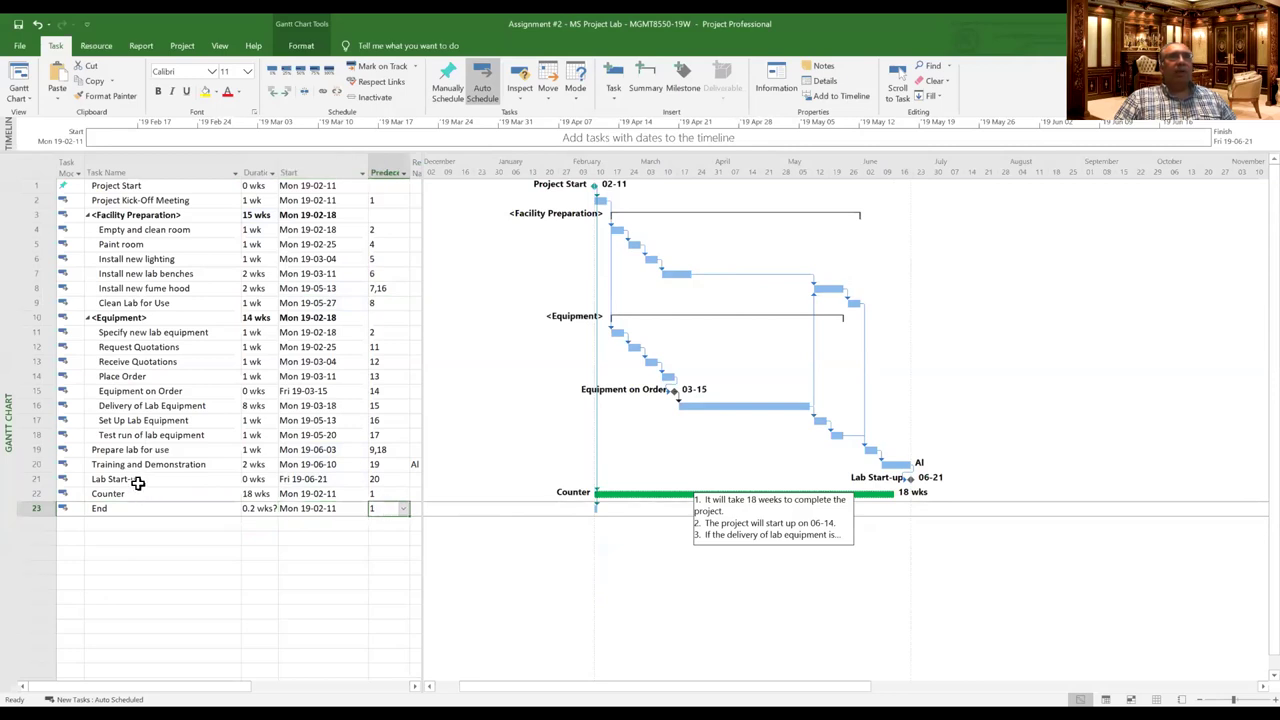
pyautogui.click(382, 507)
pyautogui.doubleClick(382, 507)
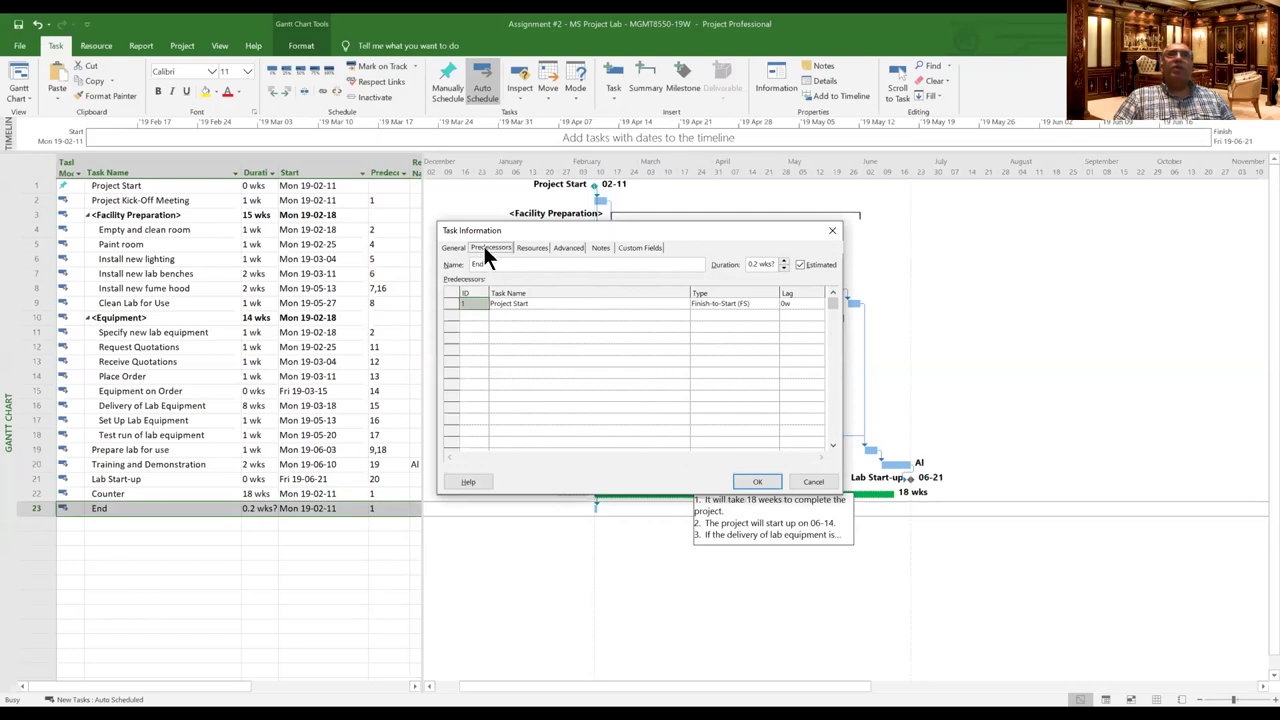
pyautogui.click(471, 303)
pyautogui.write('20')
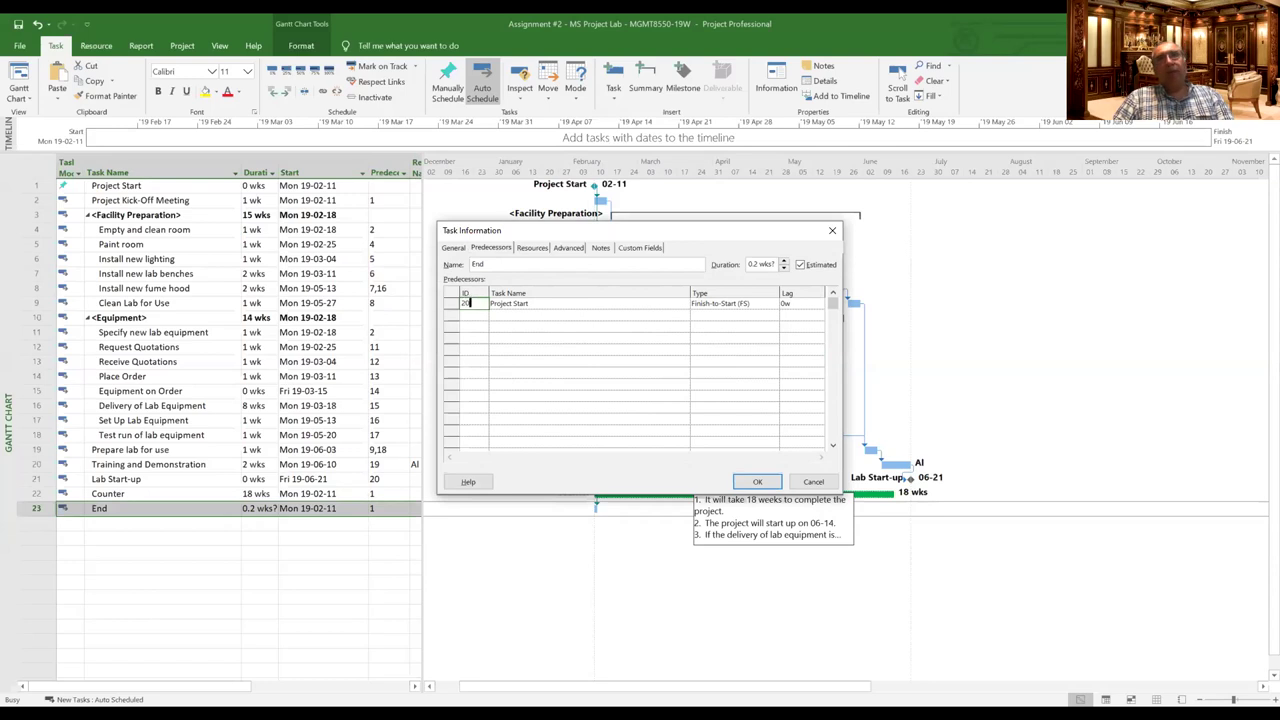
pyautogui.click(756, 483)
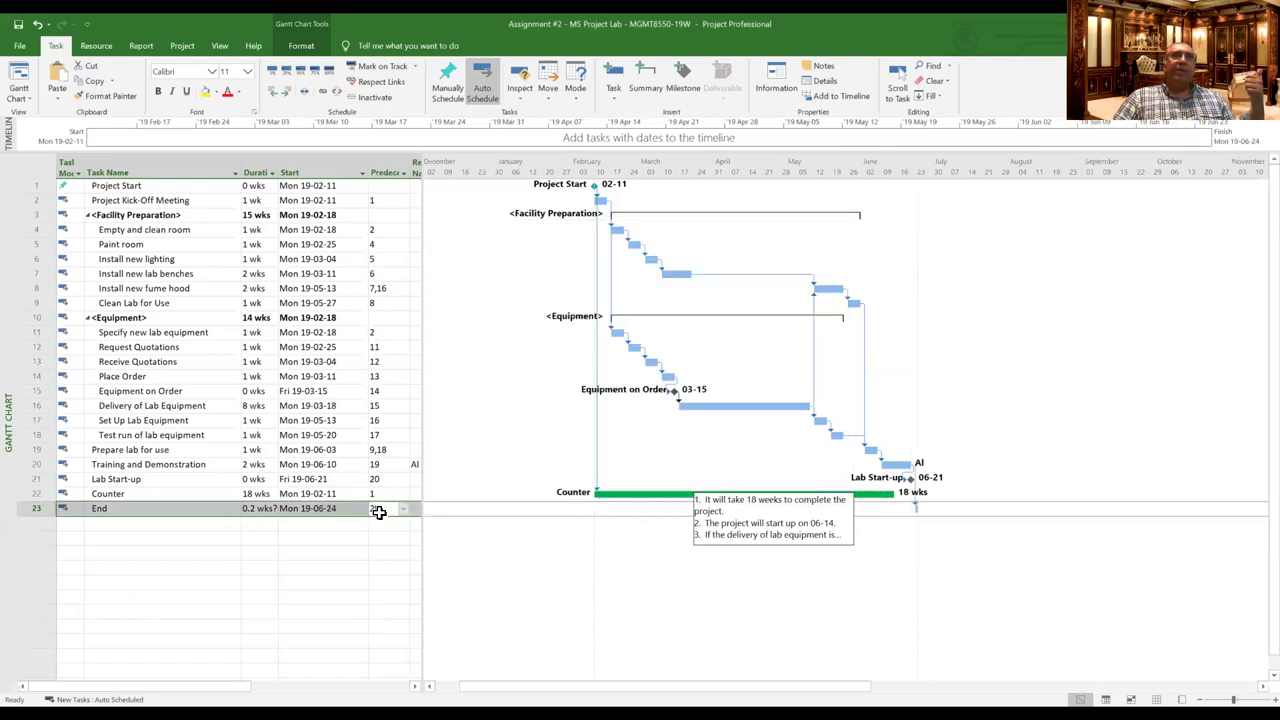
pyautogui.click(393, 578)
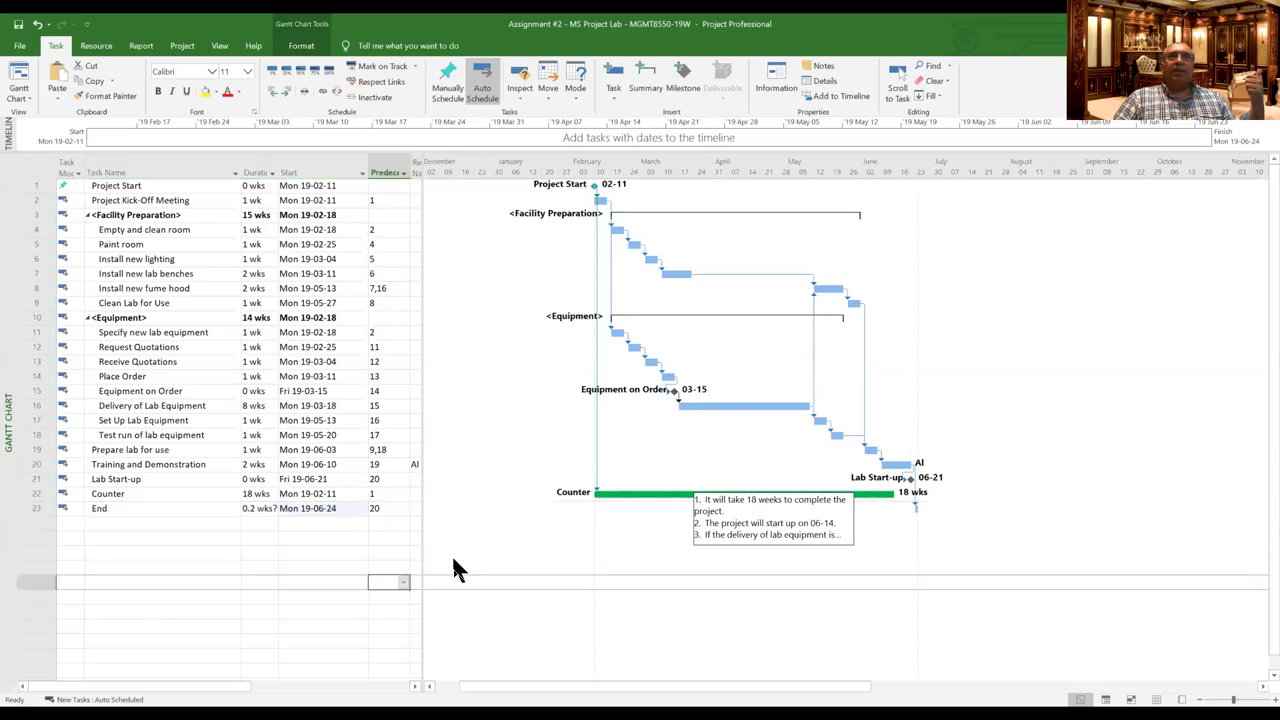
# Open the size and position settings of the notes text box below the Counter bar
pyautogui.click(787, 500)
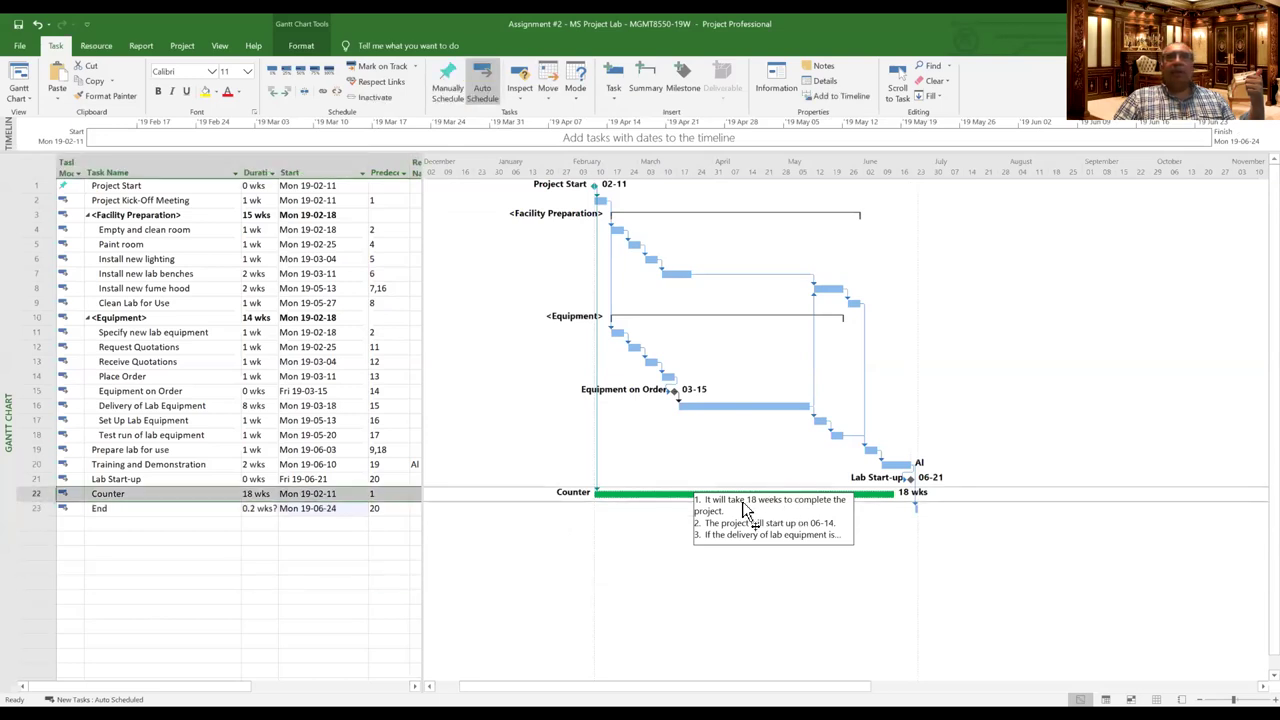
pyautogui.click(710, 521)
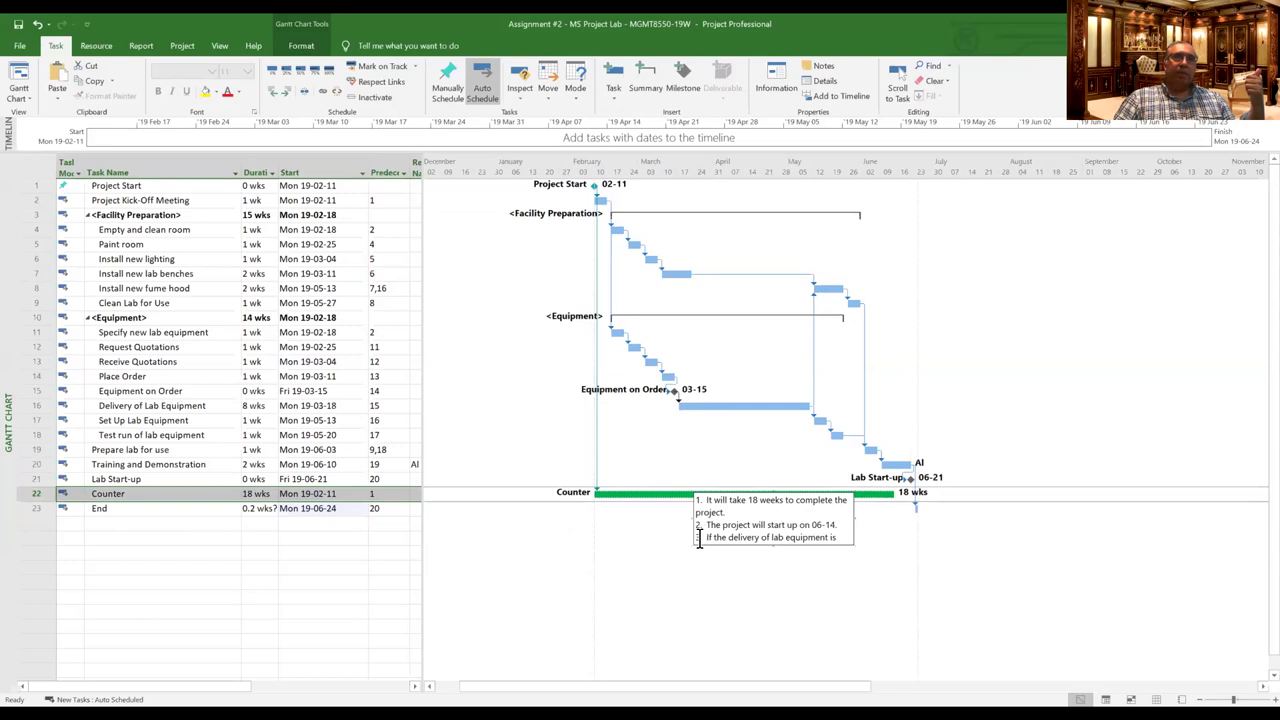
pyautogui.tripleClick(686, 546)
pyautogui.rightClick(752, 529)
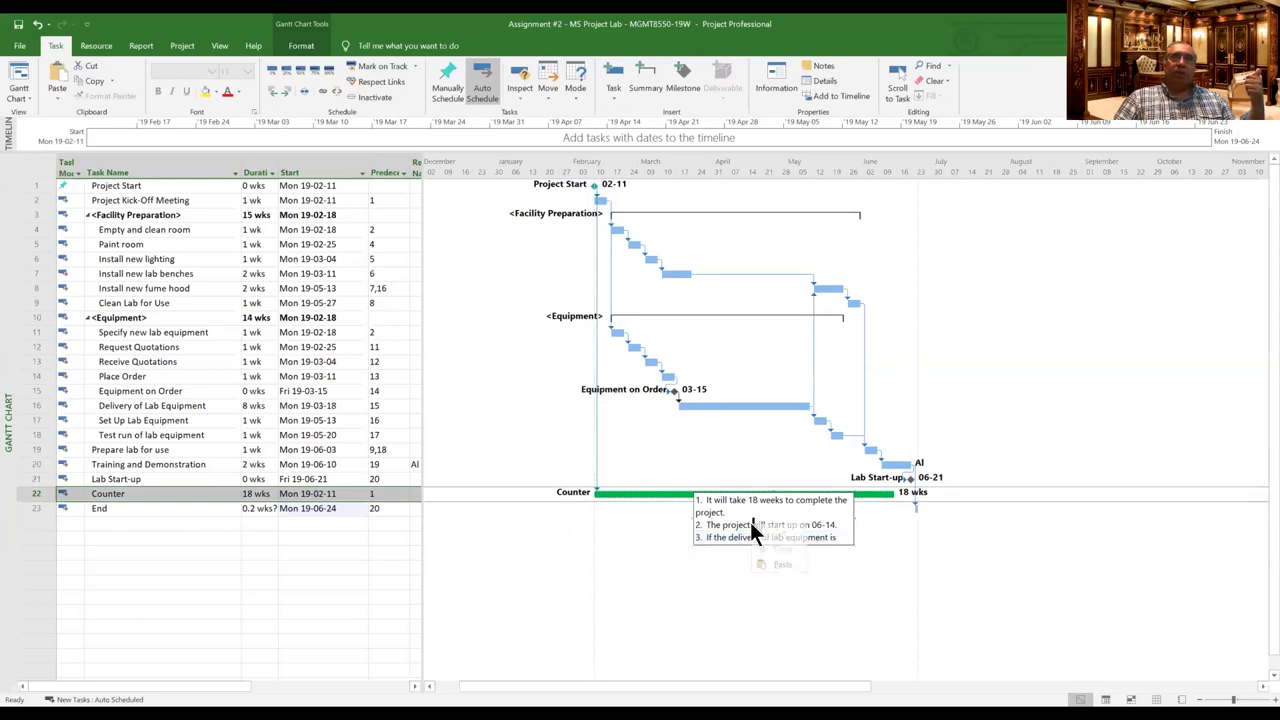
pyautogui.click(855, 538)
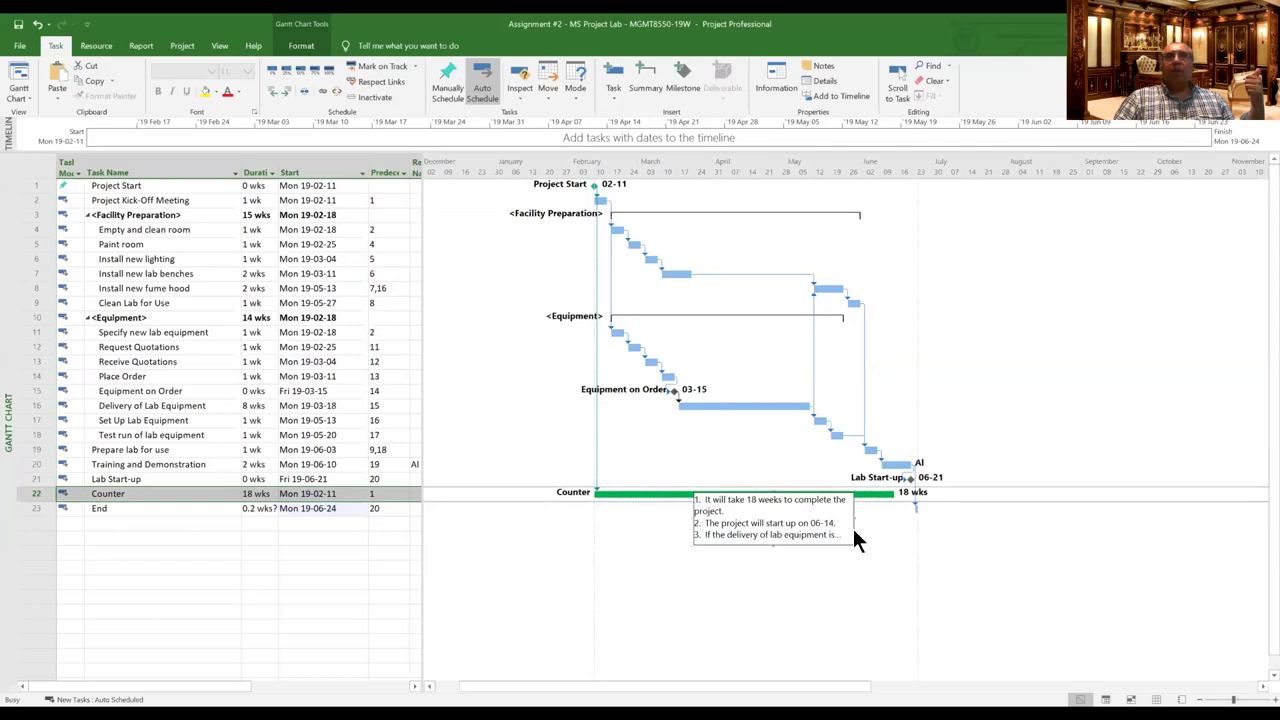
pyautogui.doubleClick(852, 526)
pyautogui.click(546, 284)
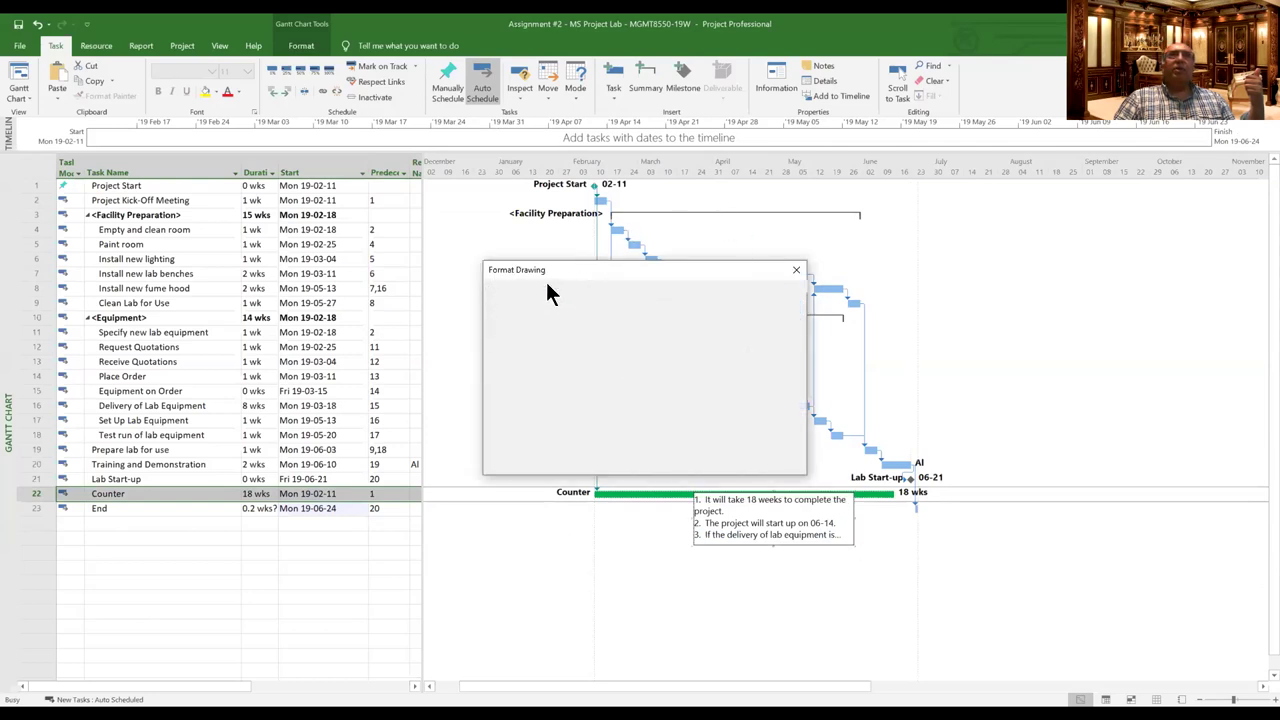
# Try to attach the notes text box to task ID 25
pyautogui.click(566, 378)
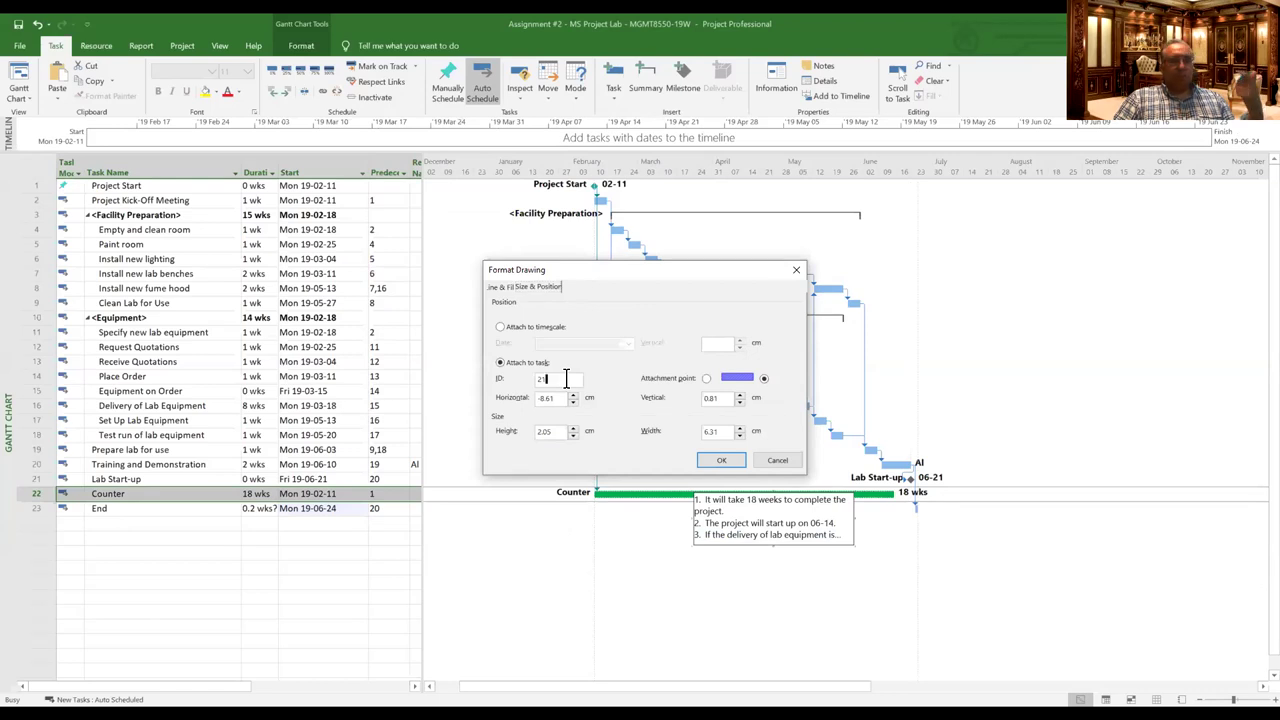
pyautogui.press('BackSpace')
pyautogui.press('BackSpace')
pyautogui.write('25')
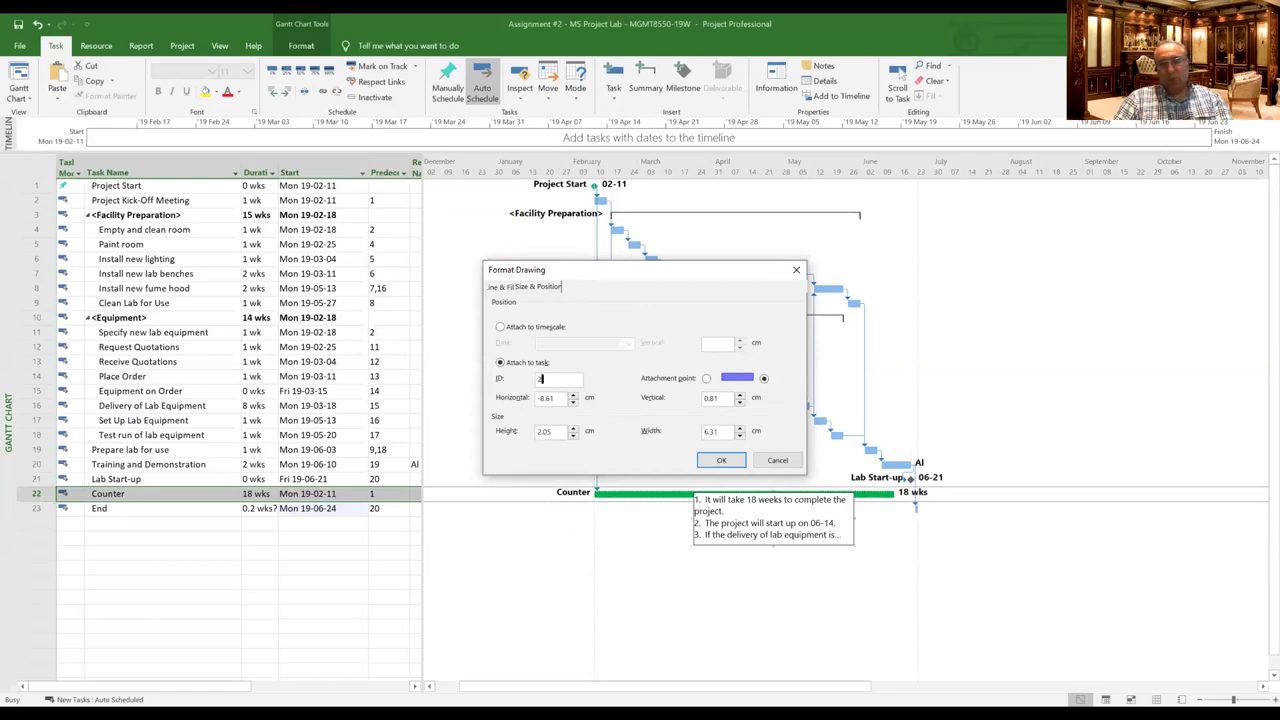
pyautogui.click(722, 462)
pyautogui.click(646, 410)
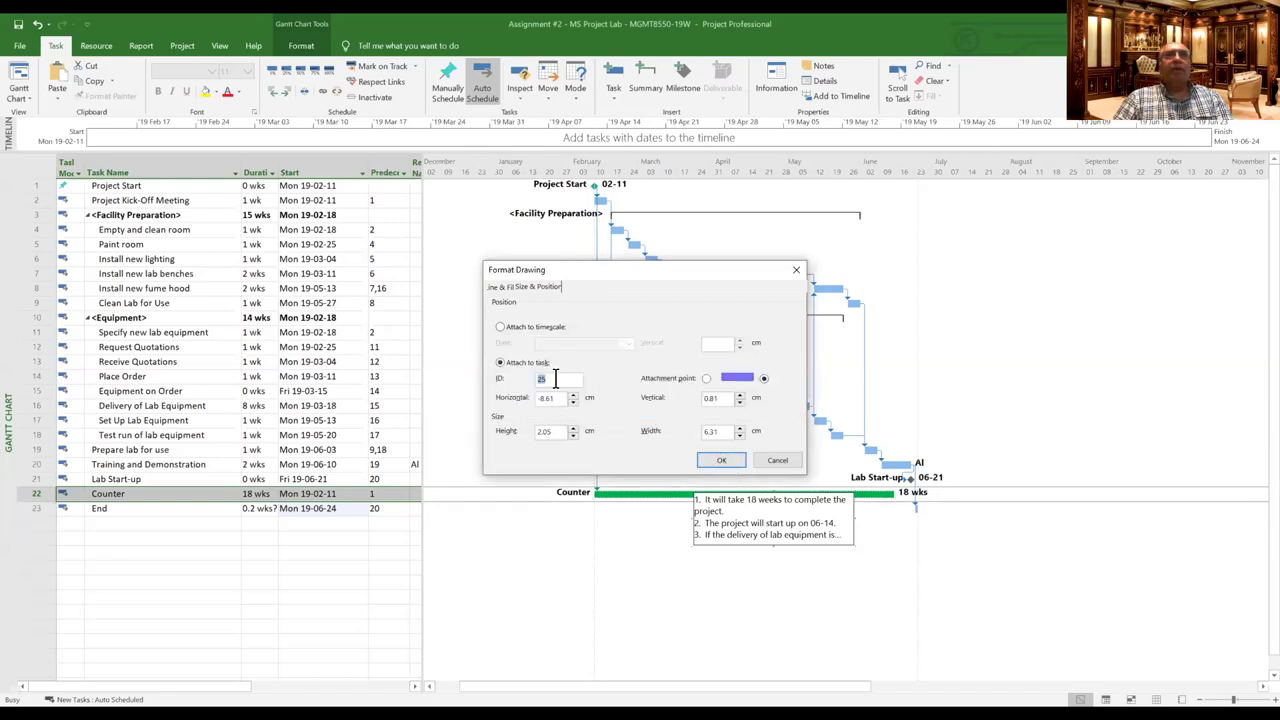
# Attach the notes text box to task ID 10 and apply the position settings
pyautogui.write('10')
pyautogui.press('Home')
pyautogui.press('Delete')
pyautogui.press('Delete')
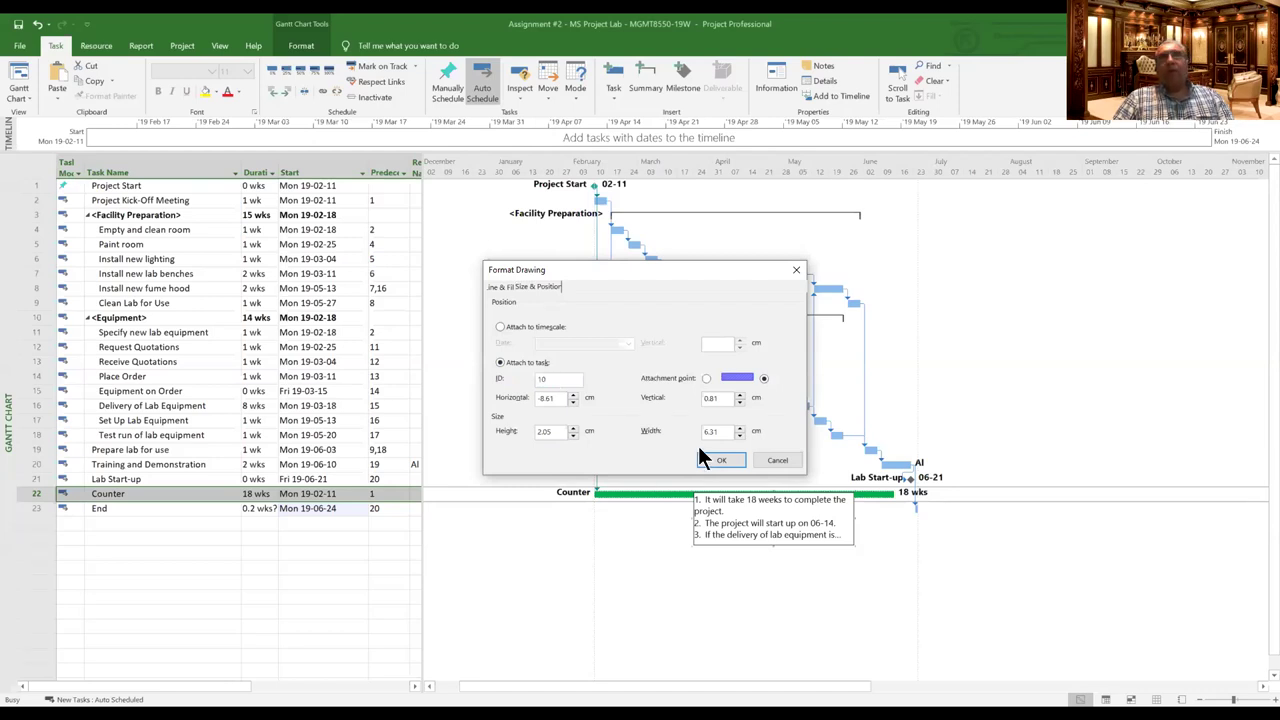
pyautogui.click(709, 460)
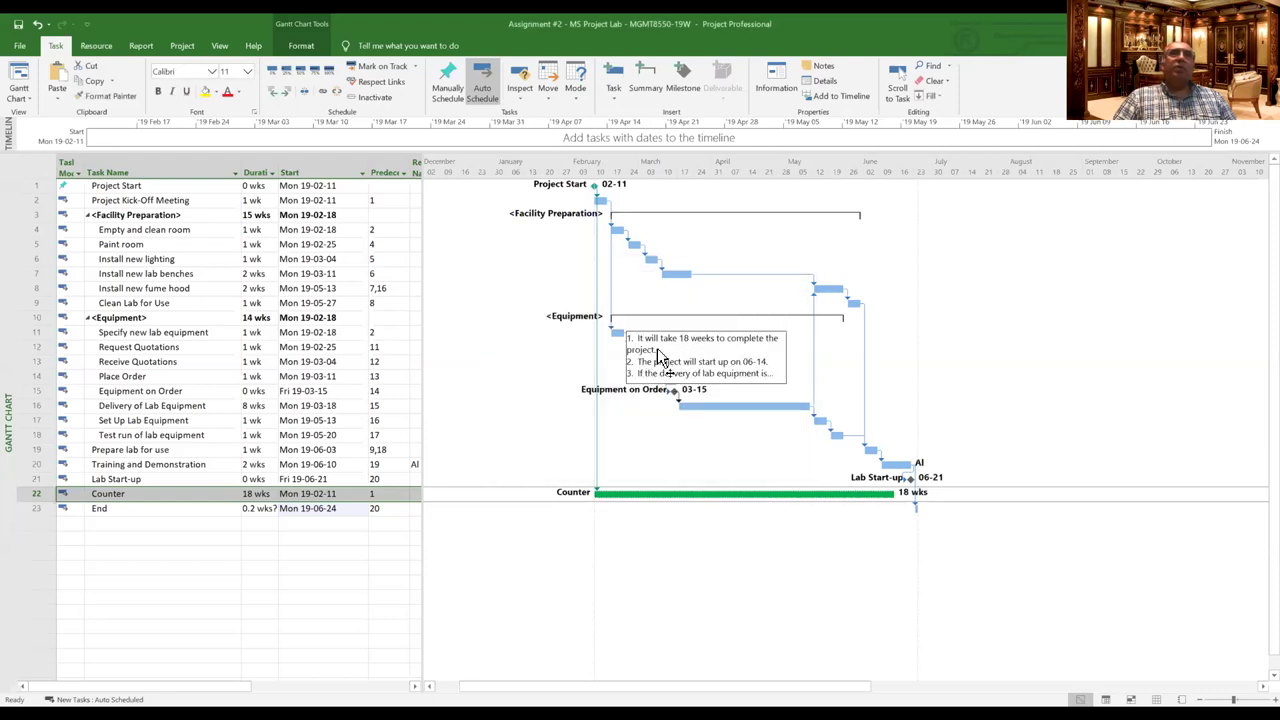
pyautogui.click(695, 378)
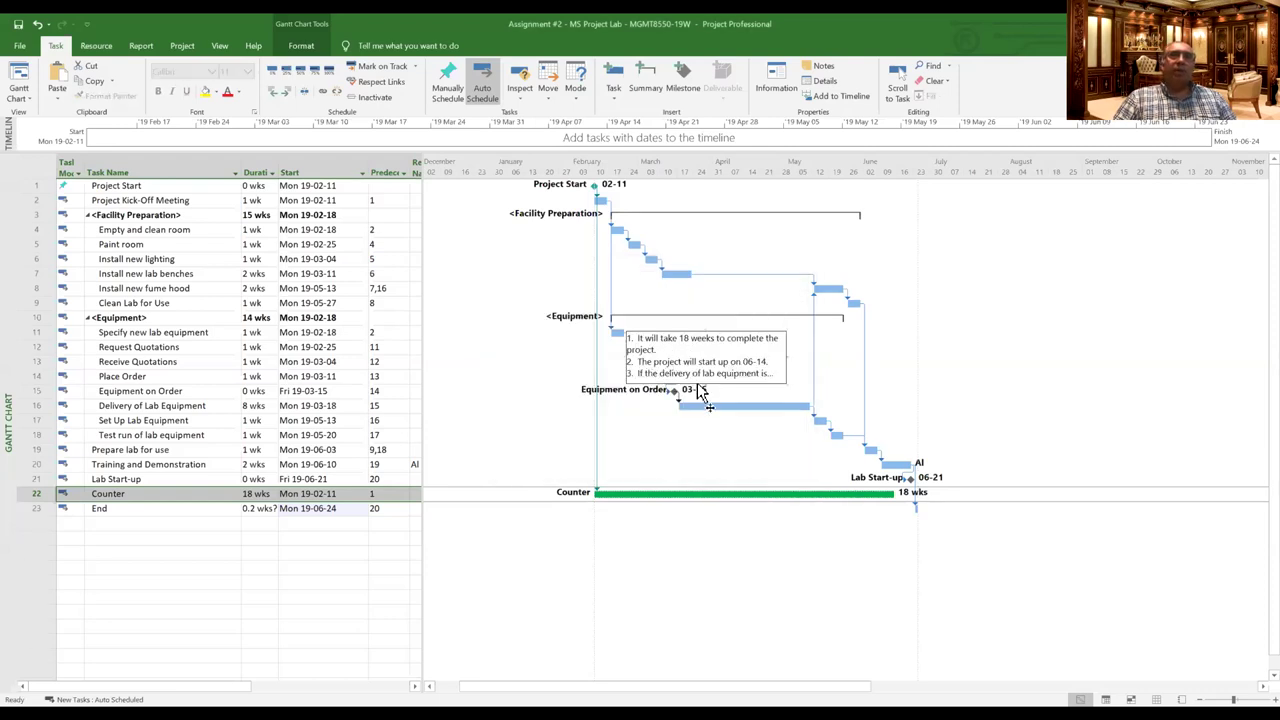
# Attach the notes text box beside the Equipment tasks to task ID 1 and bring its full width into view
pyautogui.press('Down')
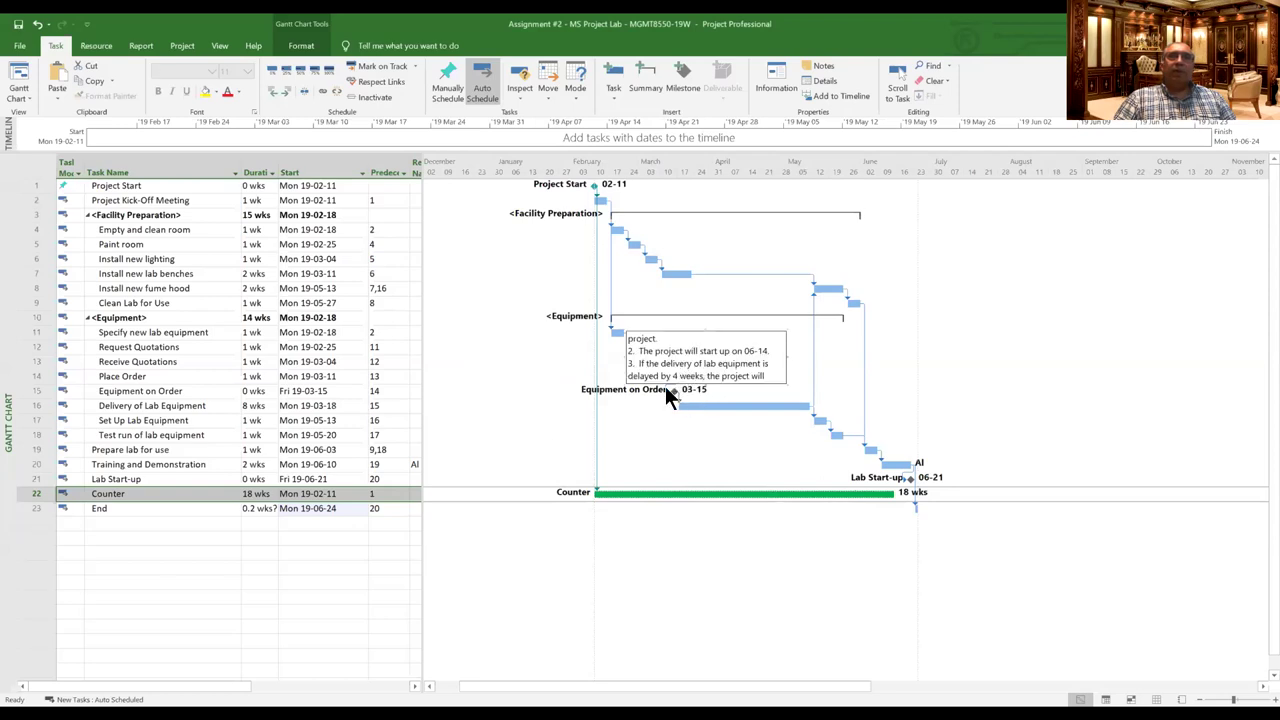
pyautogui.press('Up')
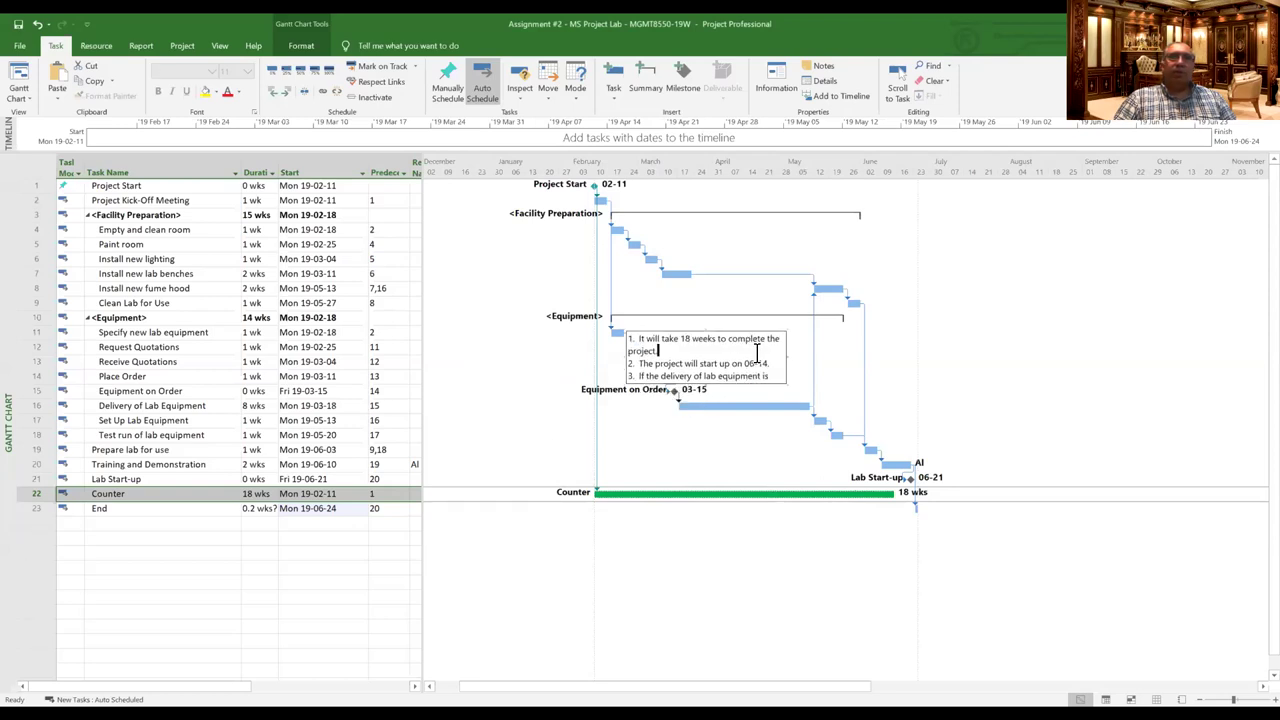
pyautogui.doubleClick(785, 362)
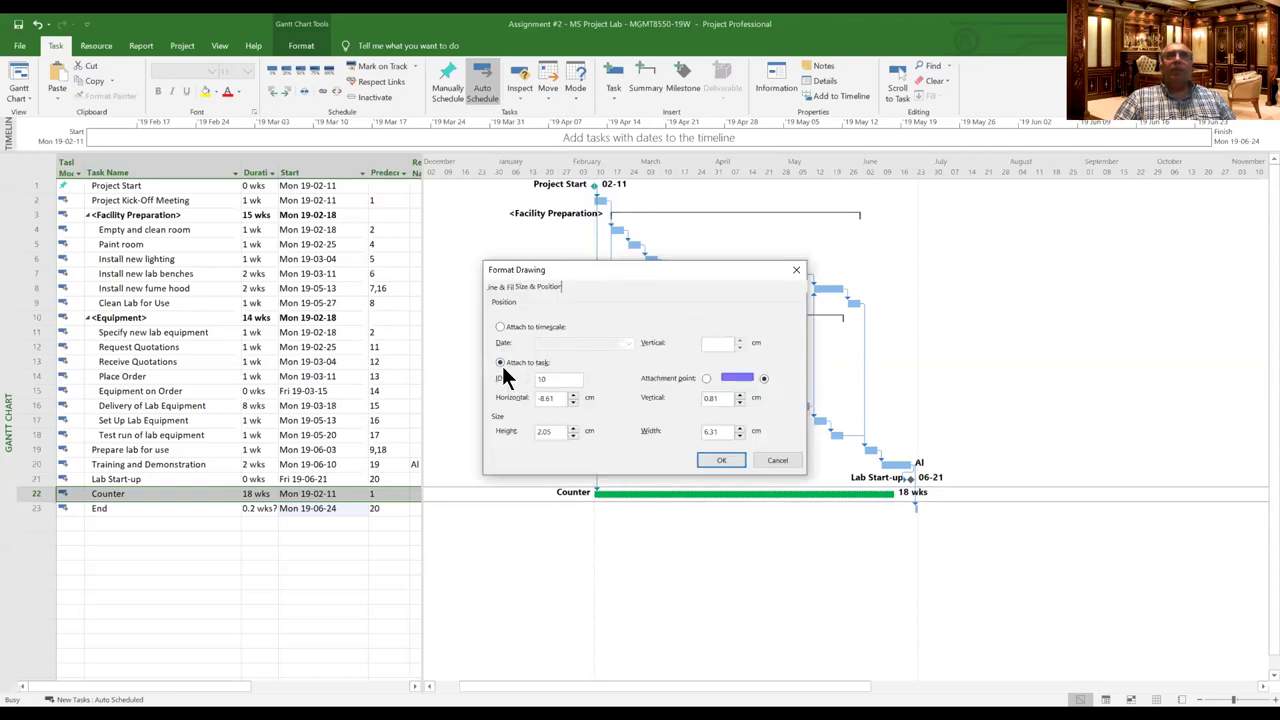
pyautogui.click(558, 378)
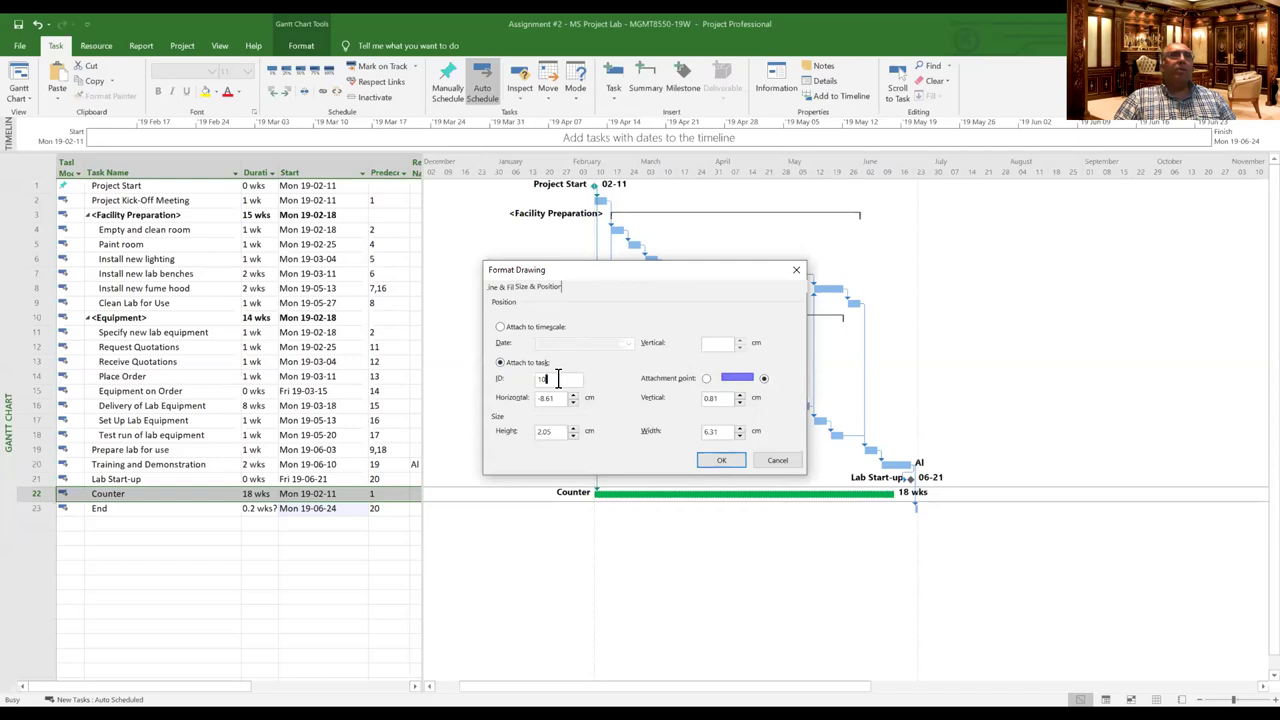
pyautogui.press('BackSpace')
pyautogui.press('BackSpace')
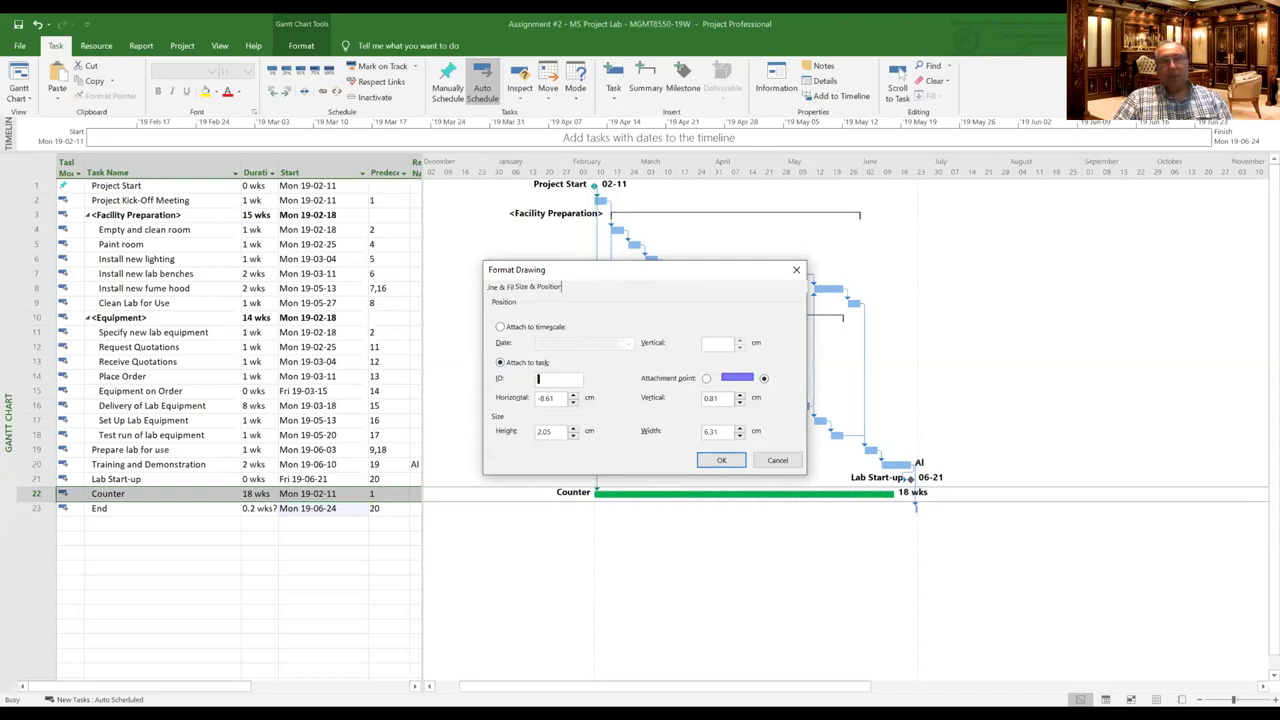
pyautogui.write('1')
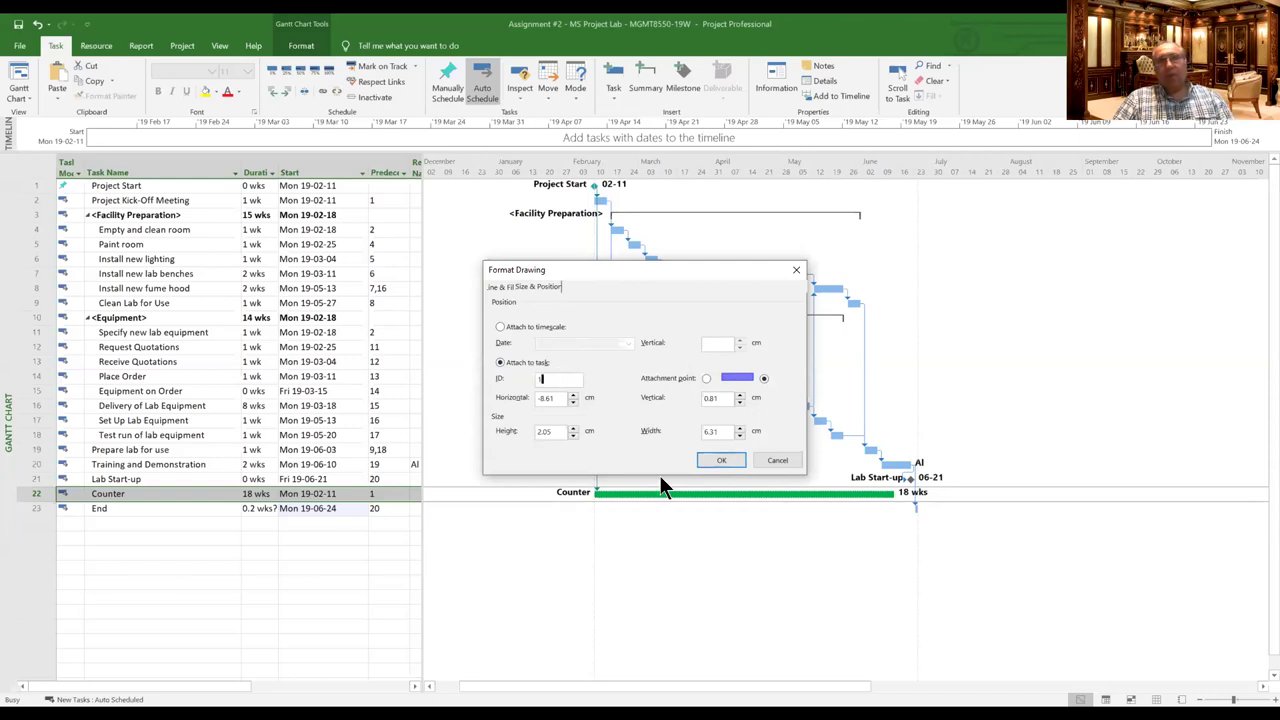
pyautogui.click(722, 462)
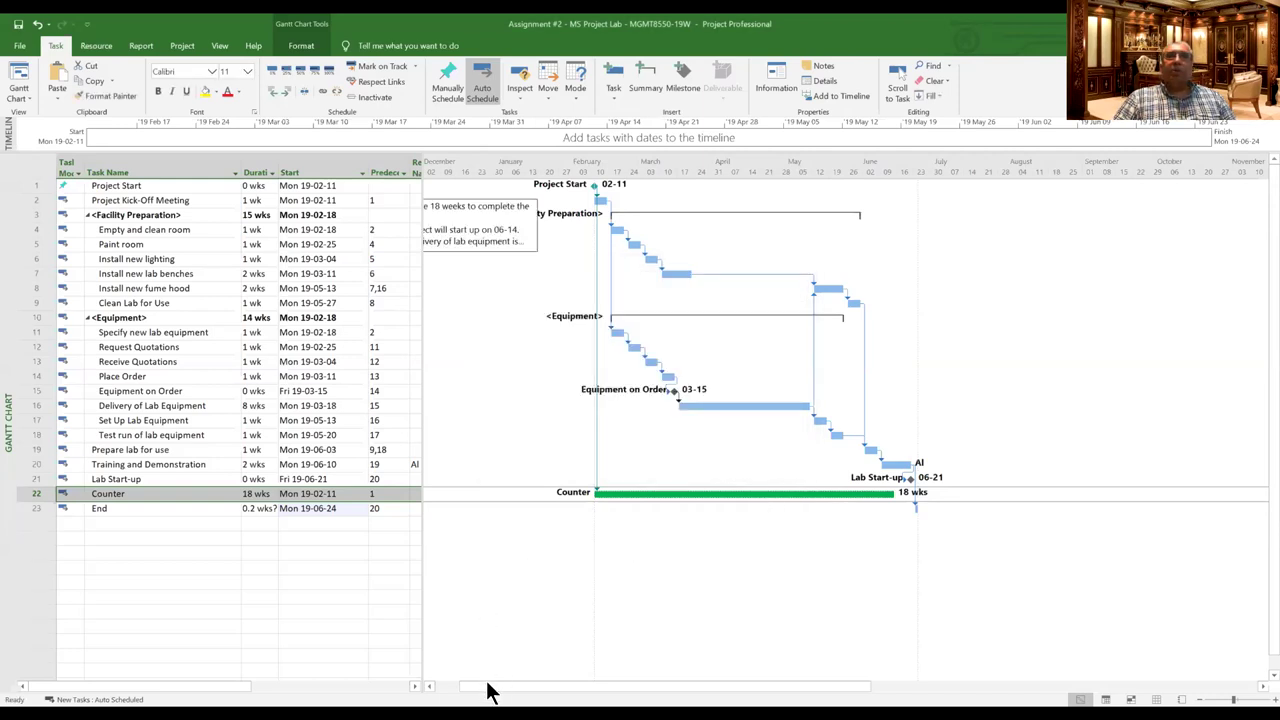
pyautogui.moveTo(490, 686); pyautogui.dragTo(434, 686)
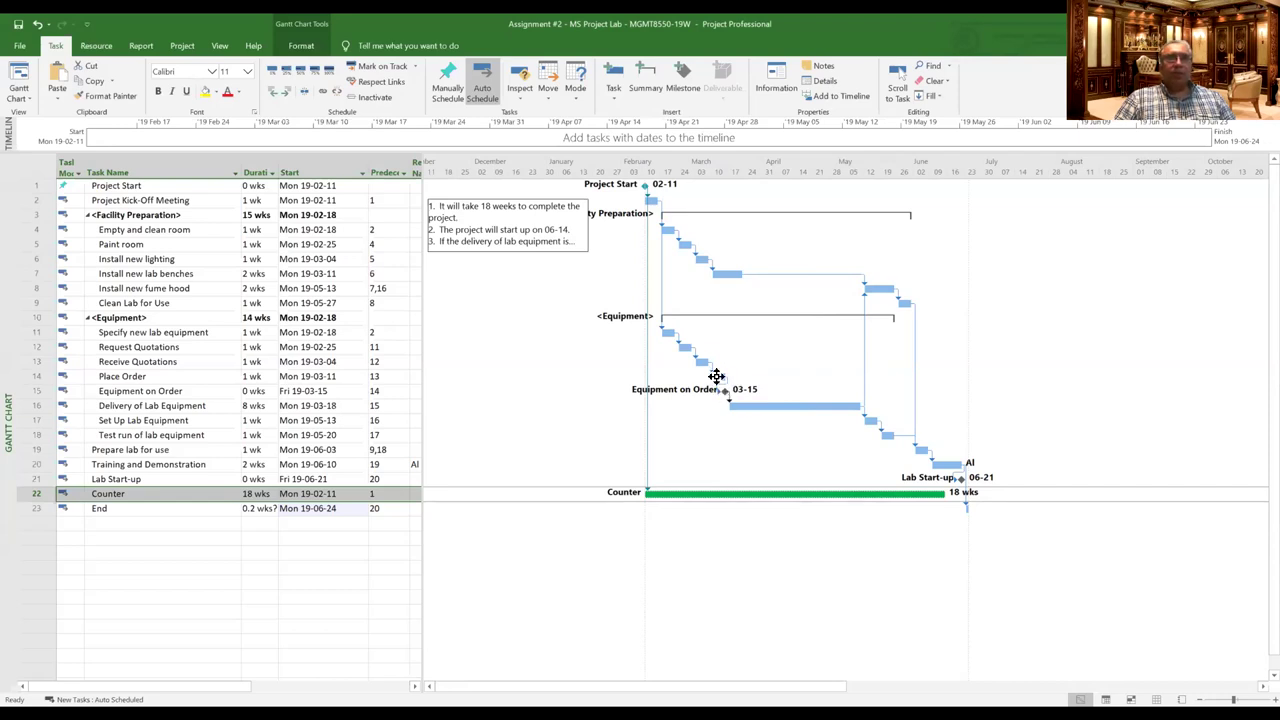
# Open the predecessor details of Install new fume hood and check the link type options for Install new lab benches
pyautogui.doubleClick(716, 376)
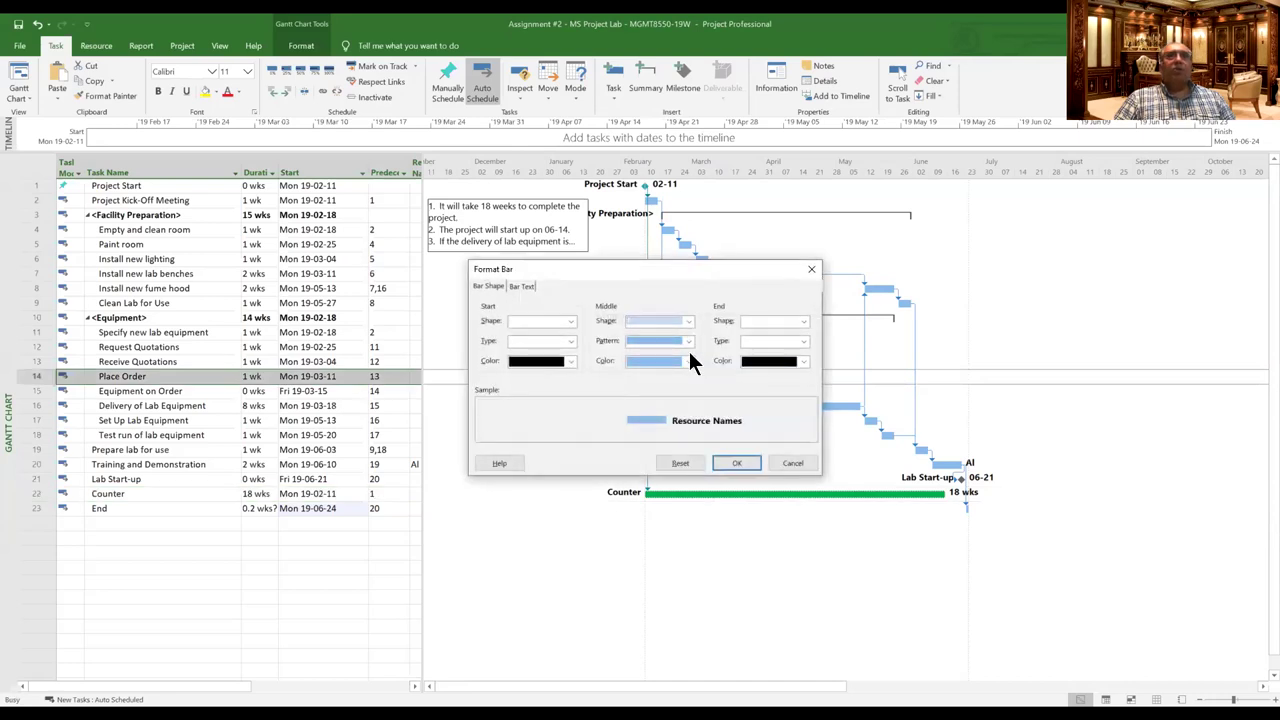
pyautogui.click(789, 465)
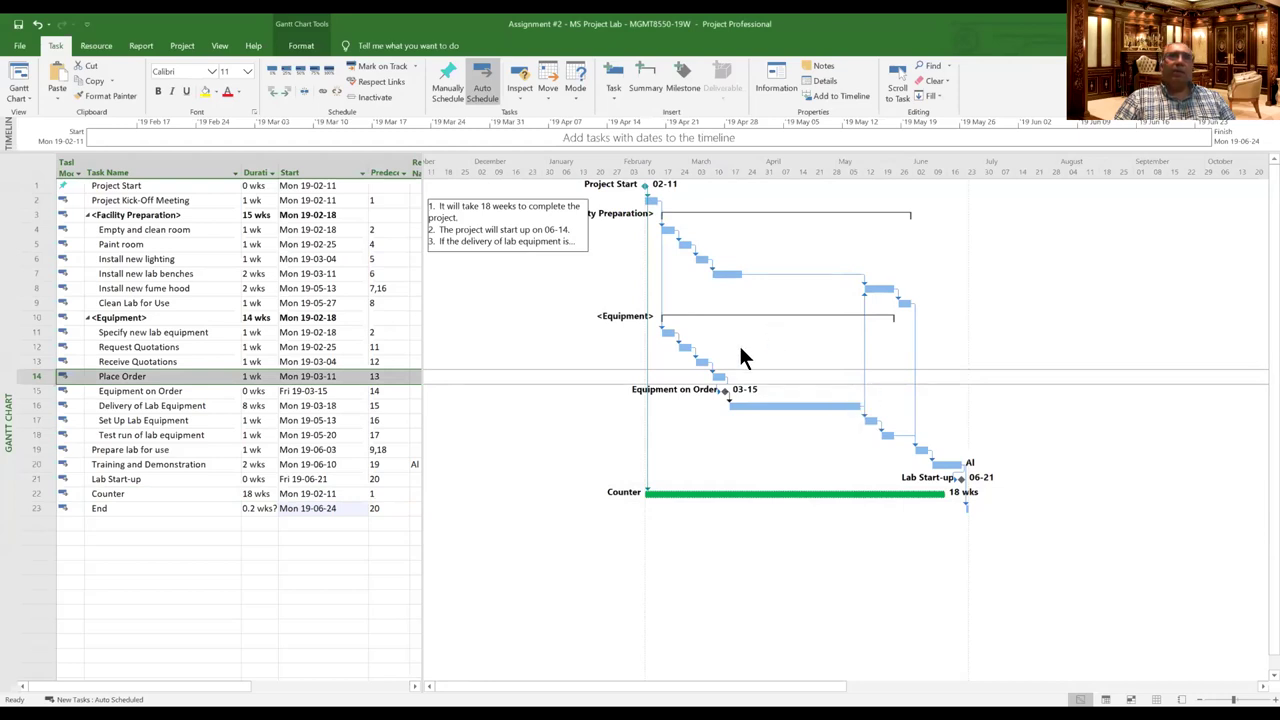
pyautogui.click(881, 286)
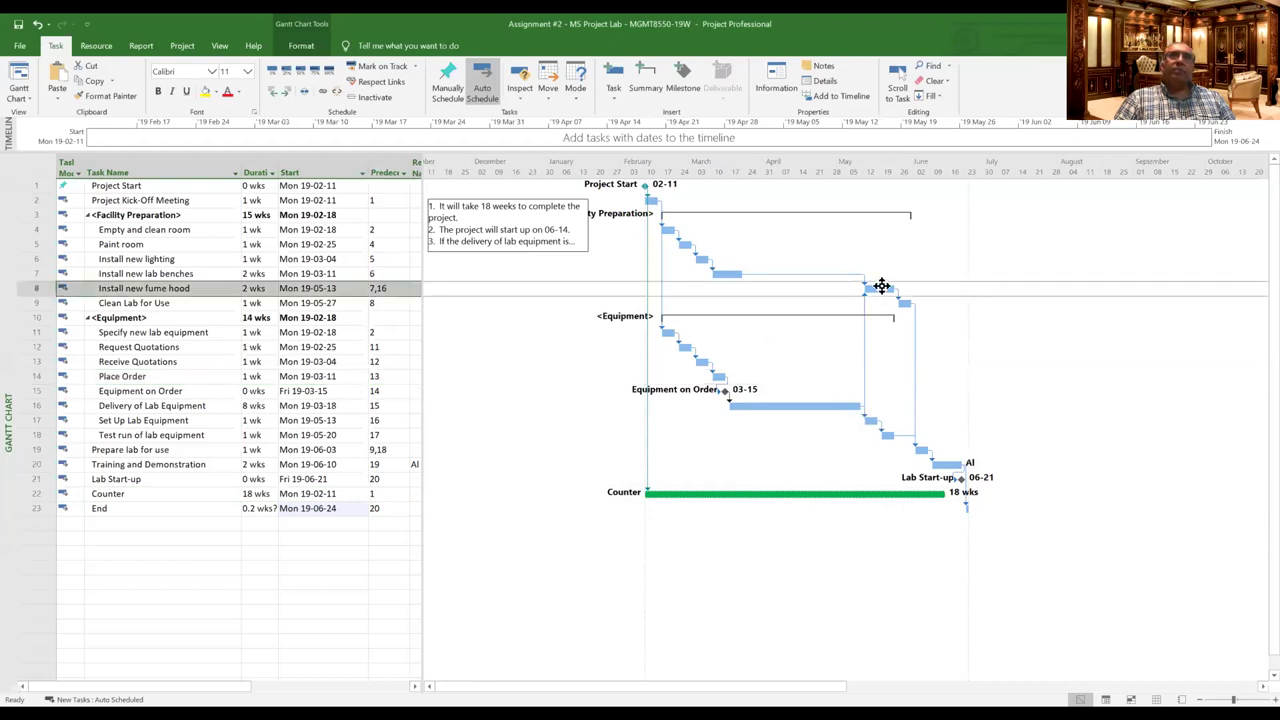
pyautogui.doubleClick(393, 287)
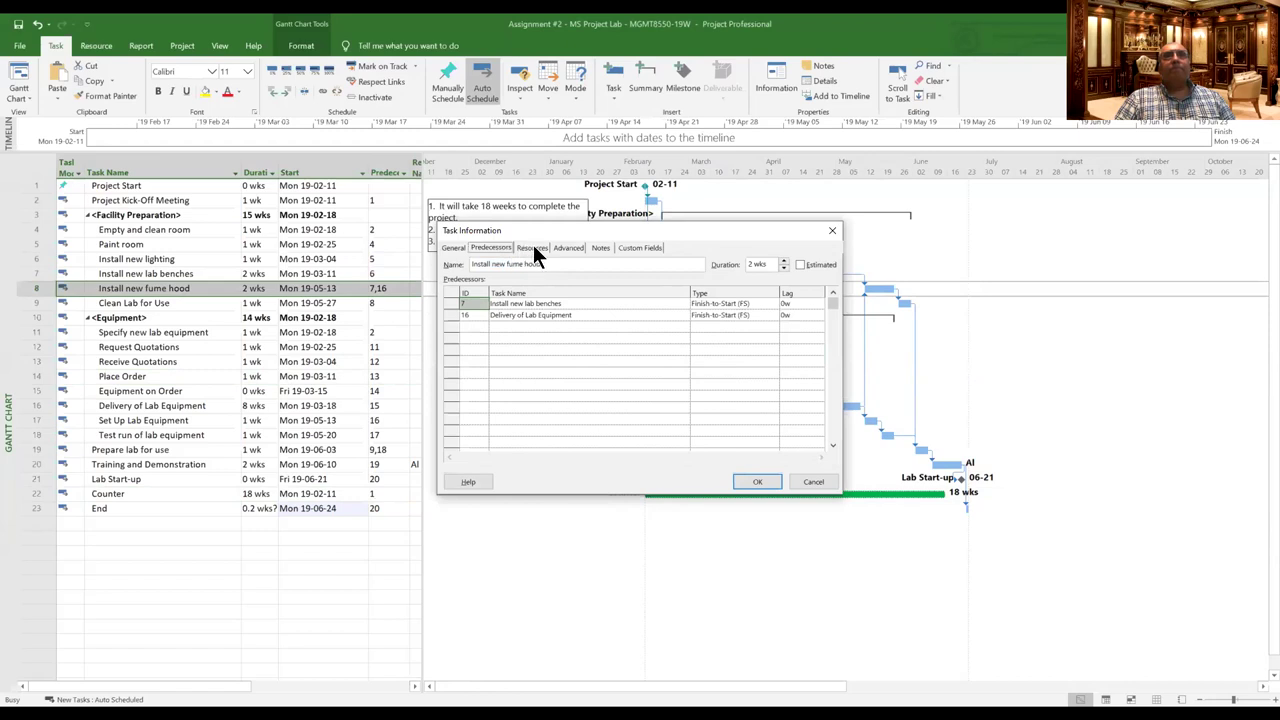
pyautogui.click(737, 301)
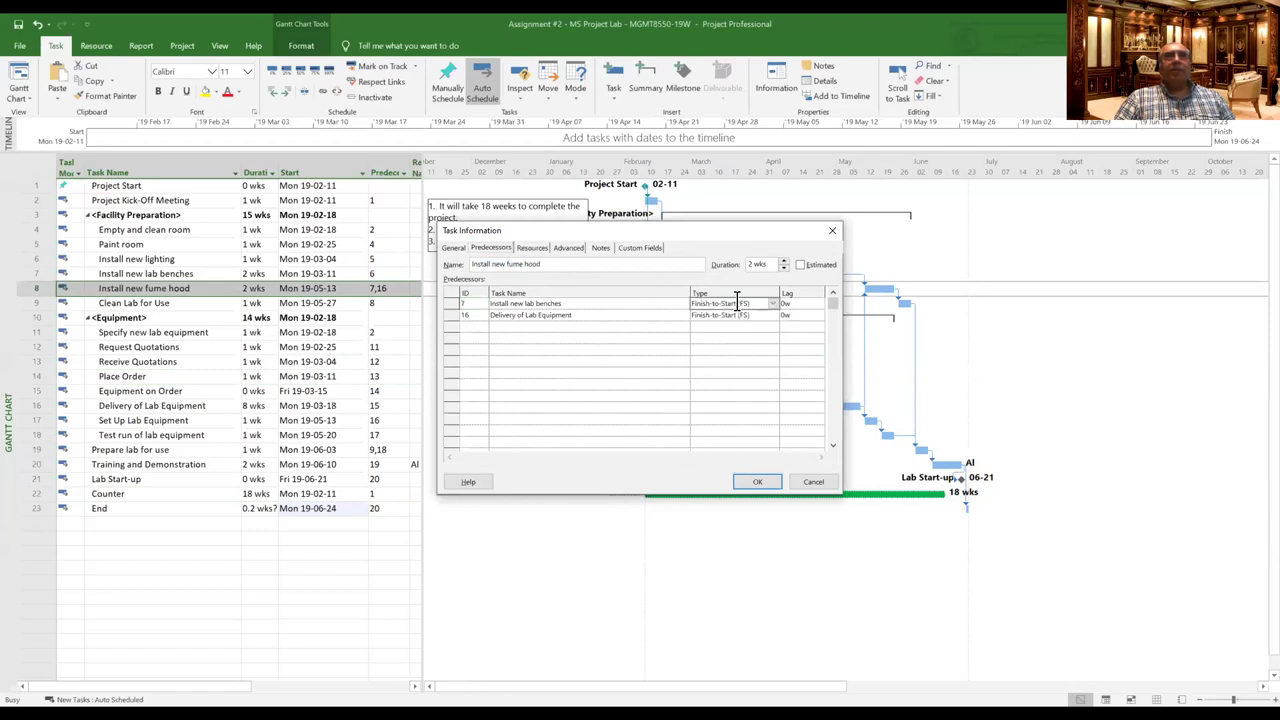
pyautogui.click(769, 304)
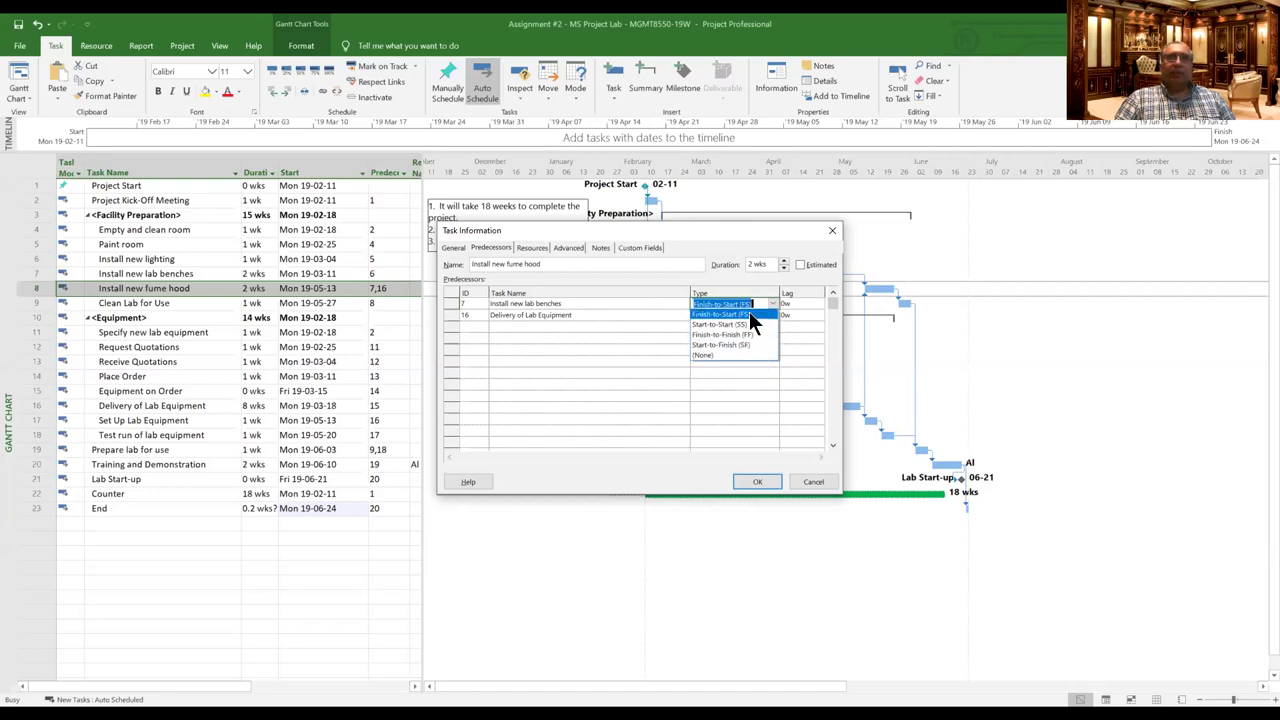
pyautogui.click(777, 306)
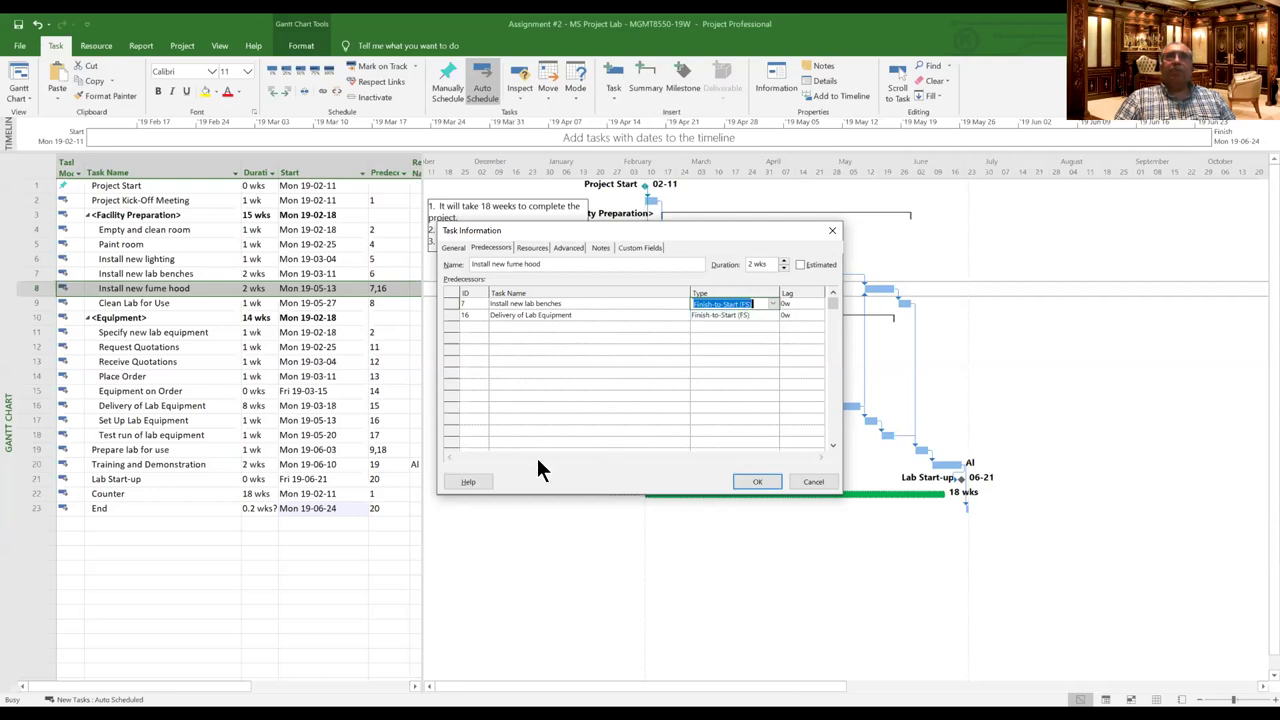
# Set the lag of the Install new lab benches predecessor to -2 weeks for Install new fume hood, and check its predecessor list
pyautogui.click(802, 289)
pyautogui.click(799, 304)
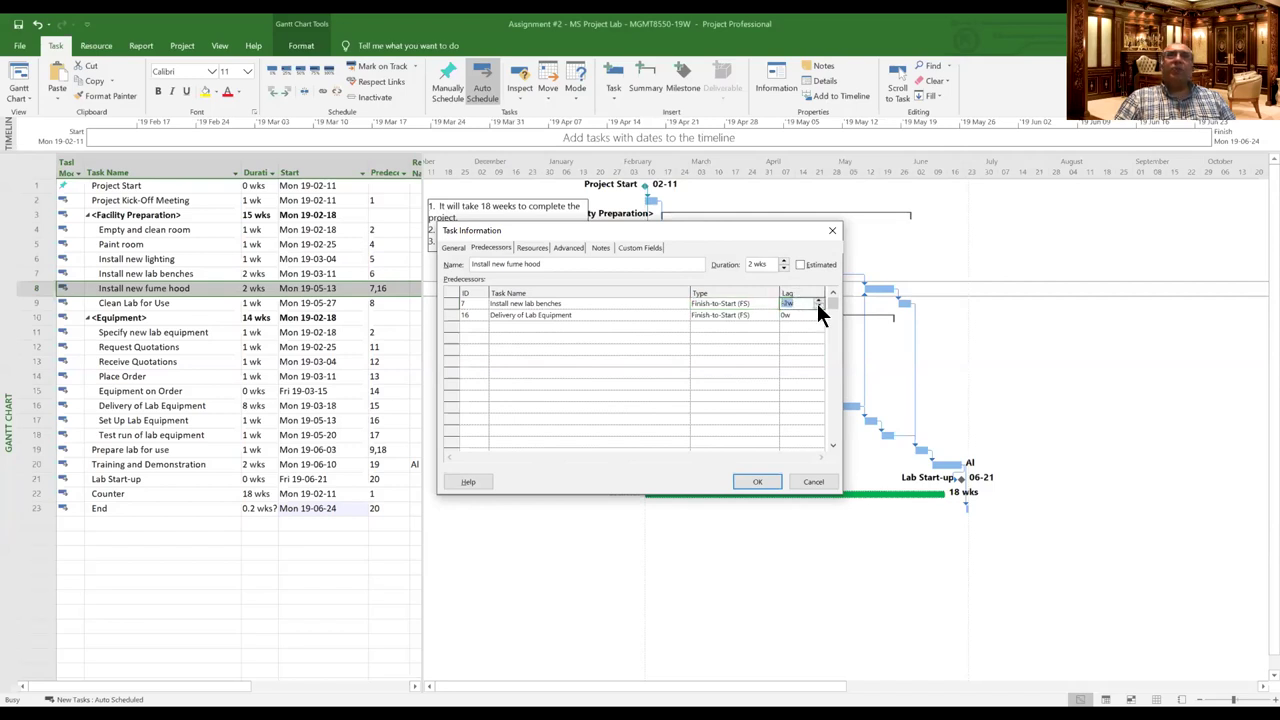
pyautogui.click(817, 306)
pyautogui.click(752, 482)
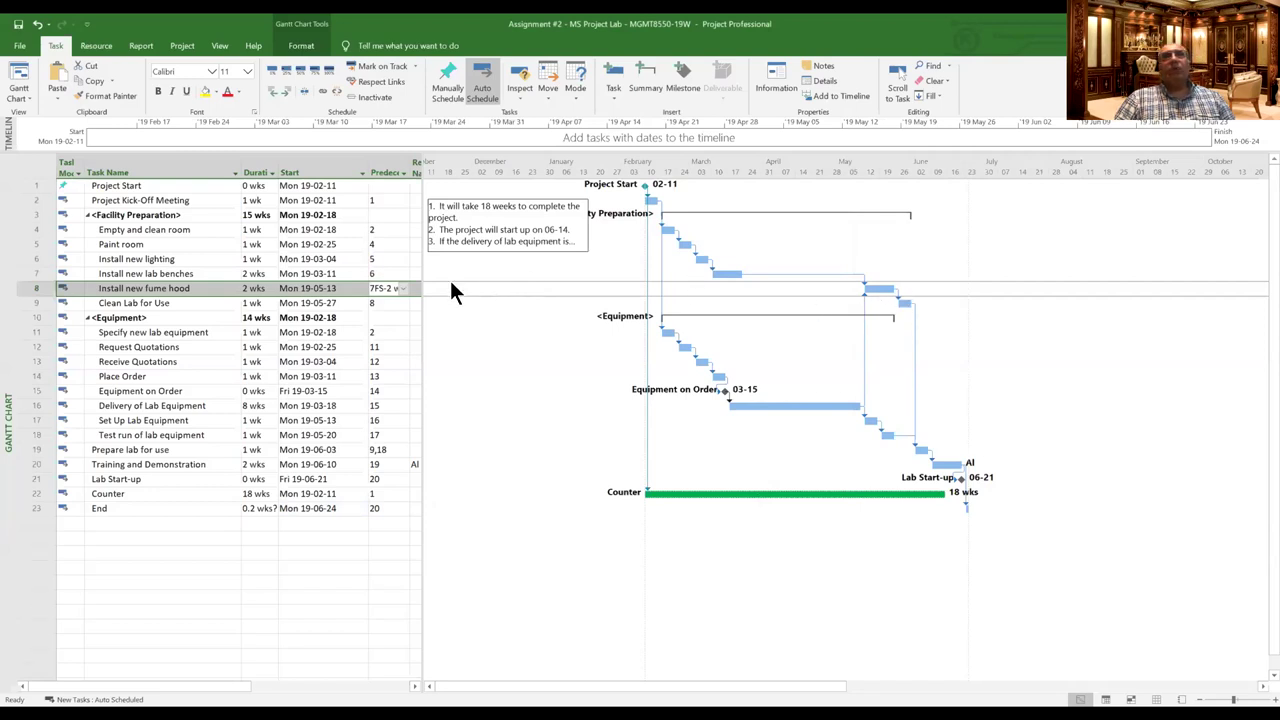
pyautogui.click(402, 289)
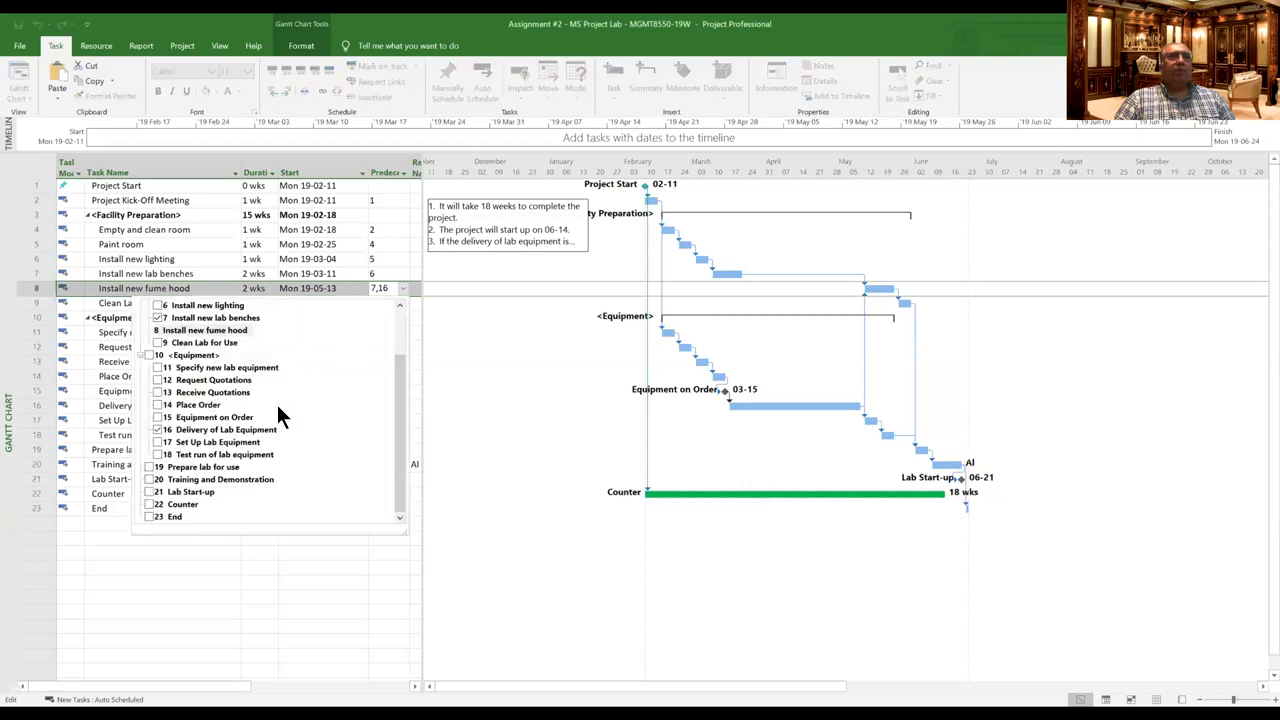
pyautogui.click(489, 527)
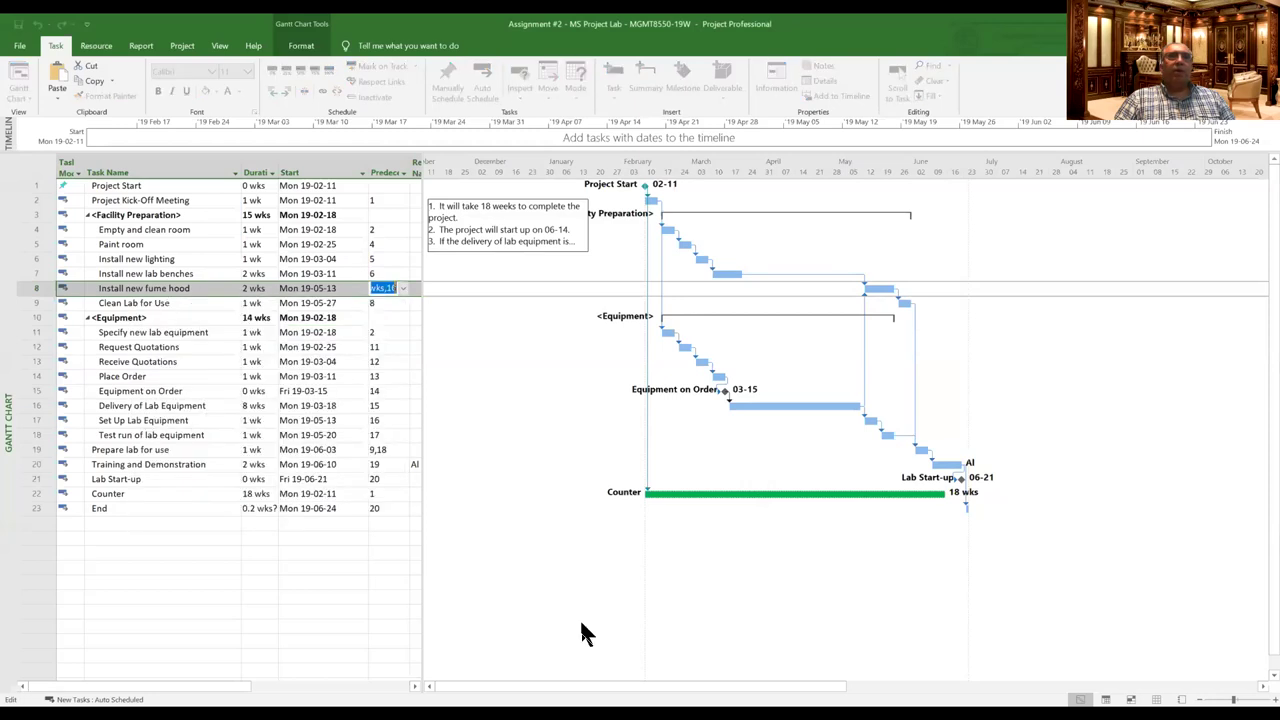